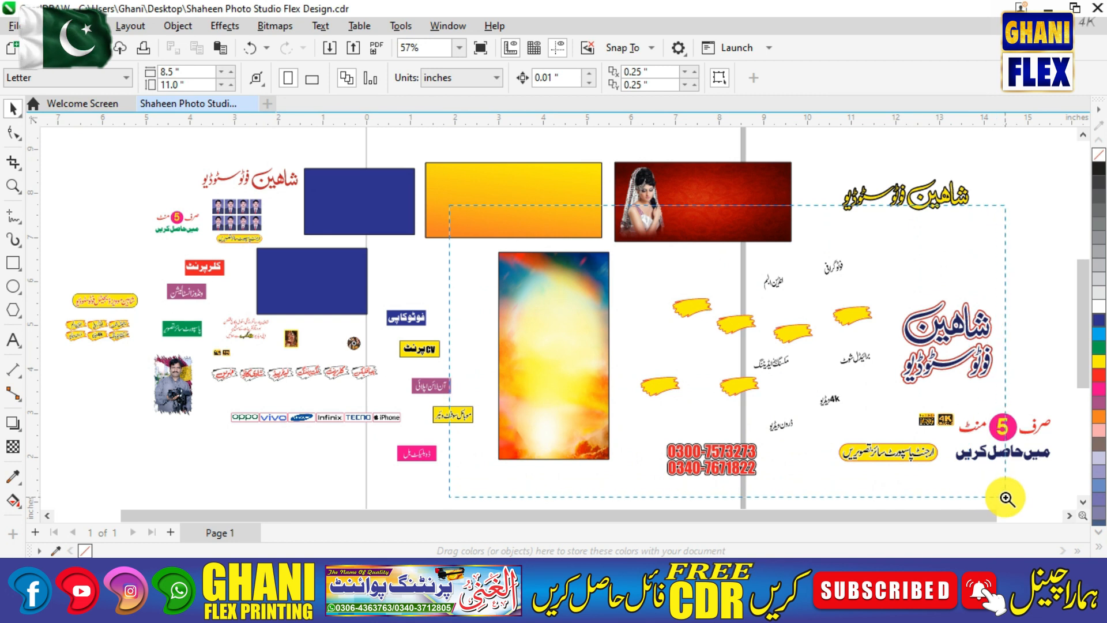
# Move the Shaheen logo to the top of the gradient poster and enlarge it slightly.
pyautogui.click(400, 324)
pyautogui.click(712, 307)
pyautogui.moveTo(814, 312); pyautogui.dragTo(310, 268)
pyautogui.press('F2')
pyautogui.moveTo(248, 174); pyautogui.dragTo(503, 369)
pyautogui.click(687, 320)
pyautogui.click(507, 356)
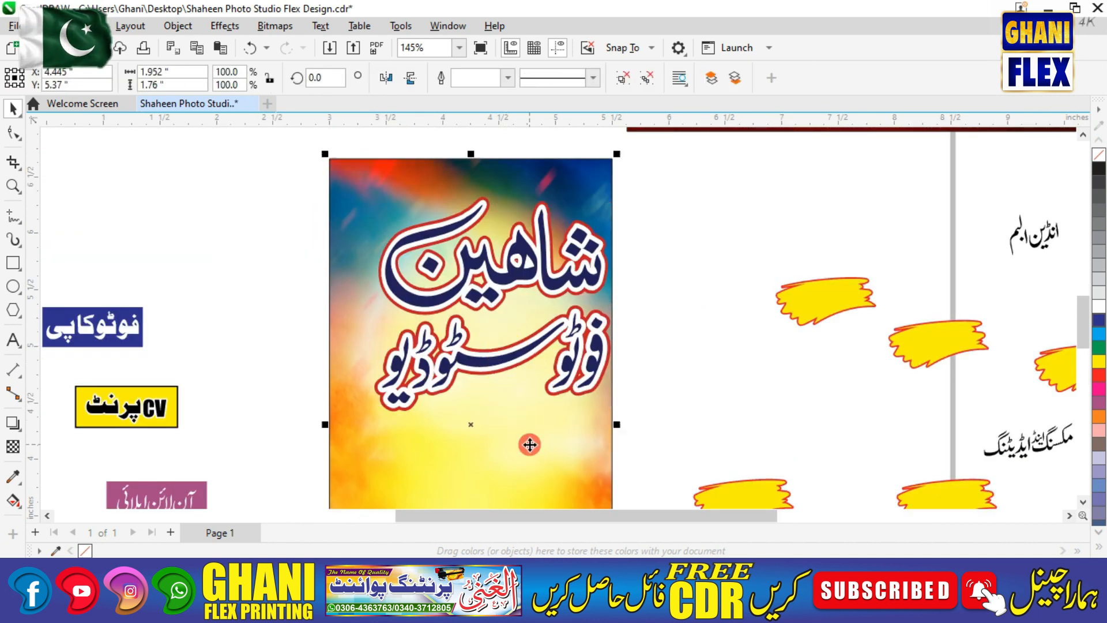
pyautogui.click(632, 375)
pyautogui.moveTo(497, 349); pyautogui.dragTo(475, 322)
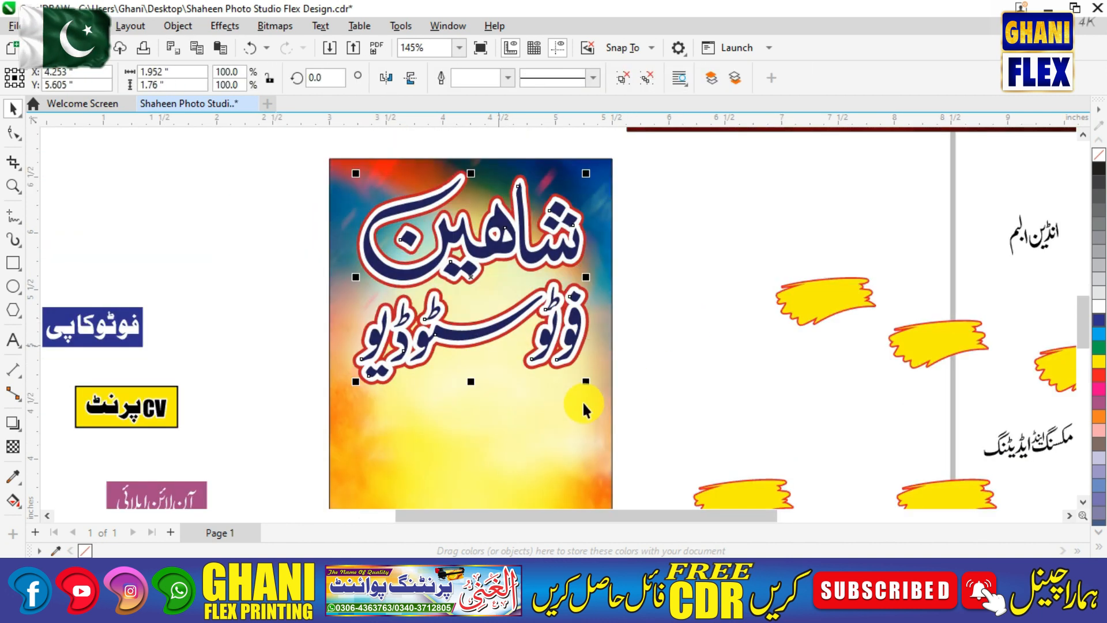
pyautogui.moveTo(585, 381); pyautogui.dragTo(590, 393)
pyautogui.click(560, 422)
pyautogui.click(681, 361)
pyautogui.moveTo(556, 334); pyautogui.dragTo(556, 337)
pyautogui.click(617, 311)
# Drag the urgent passport-photos pill into the middle of the poster.
pyautogui.scroll(-2, 610, 311)
pyautogui.press('F2')
pyautogui.moveTo(425, 244); pyautogui.dragTo(1076, 527)
pyautogui.moveTo(801, 375); pyautogui.dragTo(370, 272)
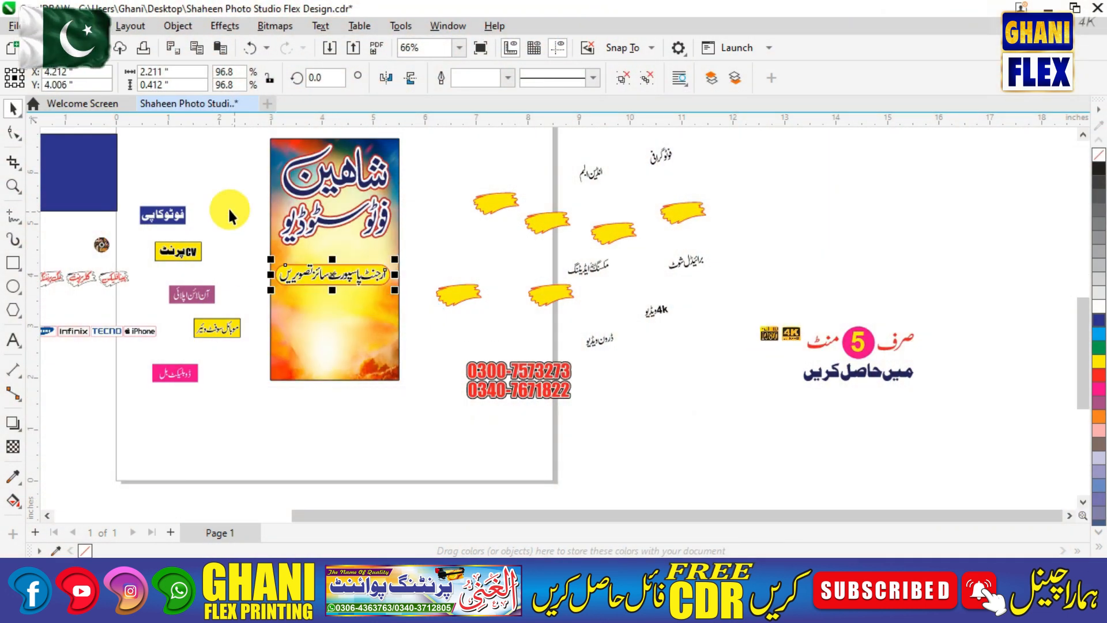
# Move the passport-photos pill up so it sits just under the logo.
pyautogui.press('F2')
pyautogui.moveTo(245, 203); pyautogui.dragTo(492, 323)
pyautogui.click(558, 430)
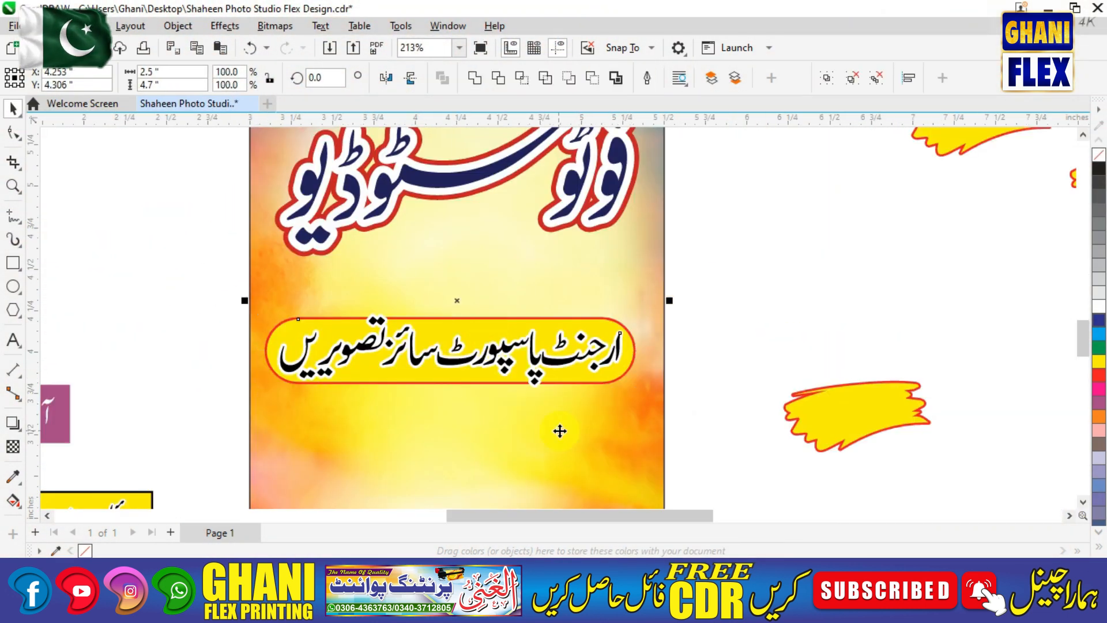
pyautogui.moveTo(616, 352); pyautogui.dragTo(589, 303)
pyautogui.click(729, 261)
# Place the '5 minute' offer text group on the poster just beneath the pill.
pyautogui.press('F4')
pyautogui.moveTo(413, 279); pyautogui.dragTo(1041, 541)
pyautogui.click(915, 326)
pyautogui.moveTo(914, 327); pyautogui.dragTo(355, 295)
pyautogui.press('F2')
pyautogui.moveTo(259, 173); pyautogui.dragTo(558, 386)
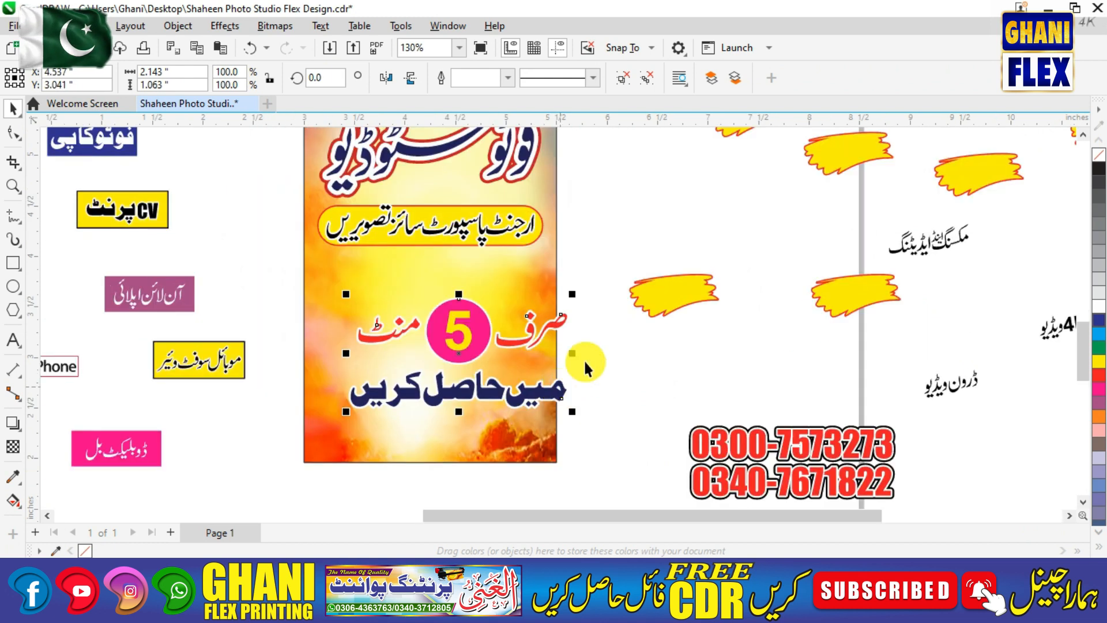
pyautogui.moveTo(486, 332); pyautogui.dragTo(454, 290)
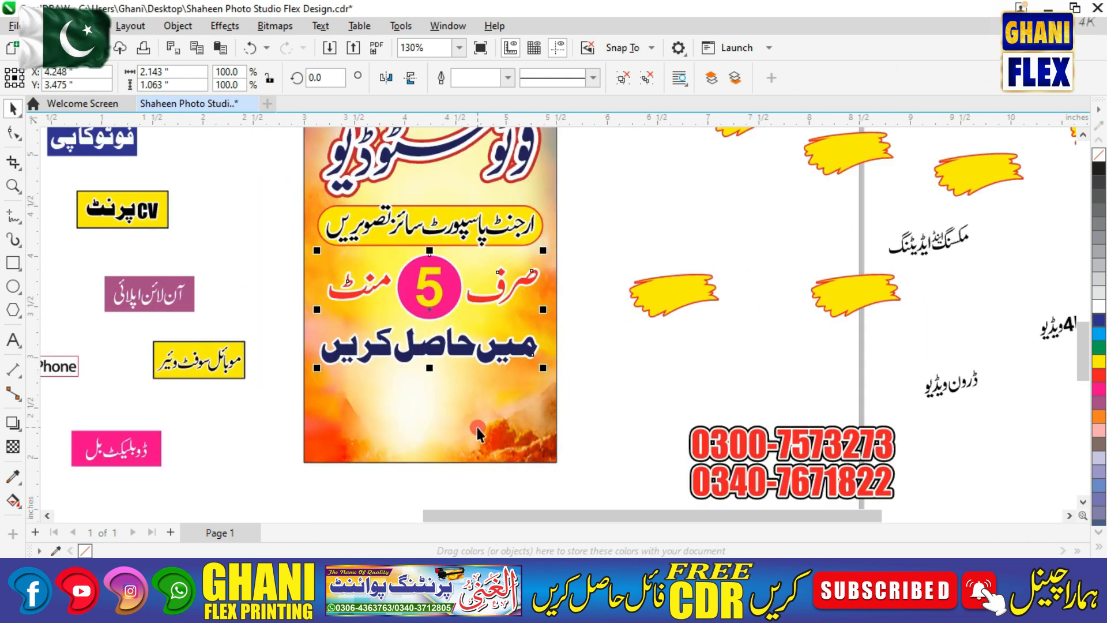
pyautogui.click(604, 333)
pyautogui.click(503, 298)
pyautogui.click(565, 306)
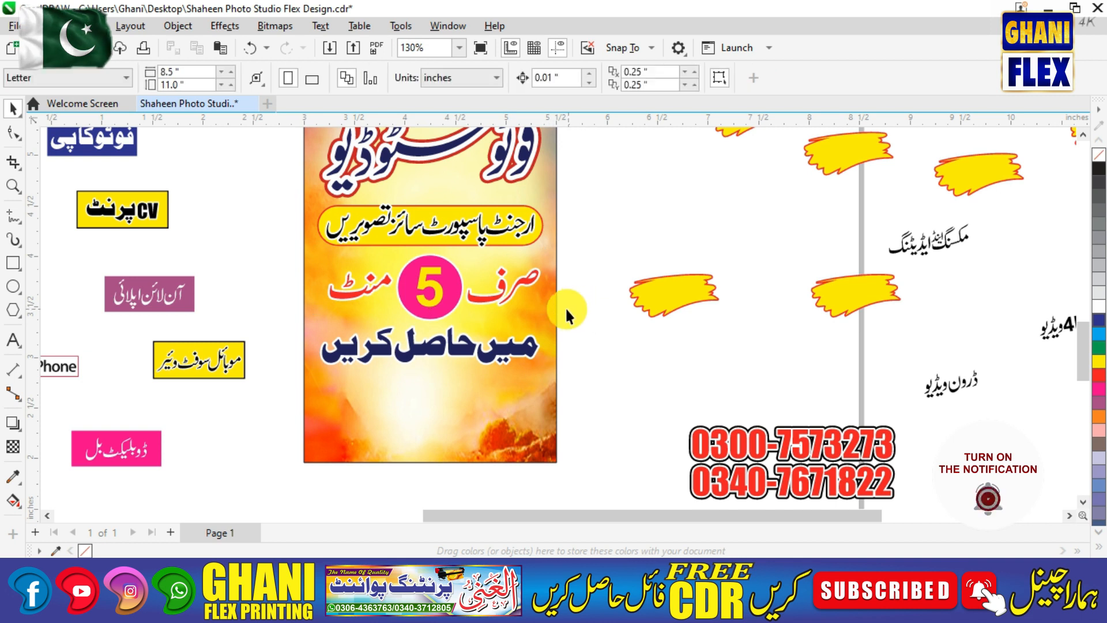
# Place the Full HD 1080 and 4K badges on the poster under the logo.
pyautogui.press('F4')
pyautogui.press('F2')
pyautogui.moveTo(525, 231); pyautogui.dragTo(594, 312)
pyautogui.moveTo(1056, 504); pyautogui.dragTo(1057, 503)
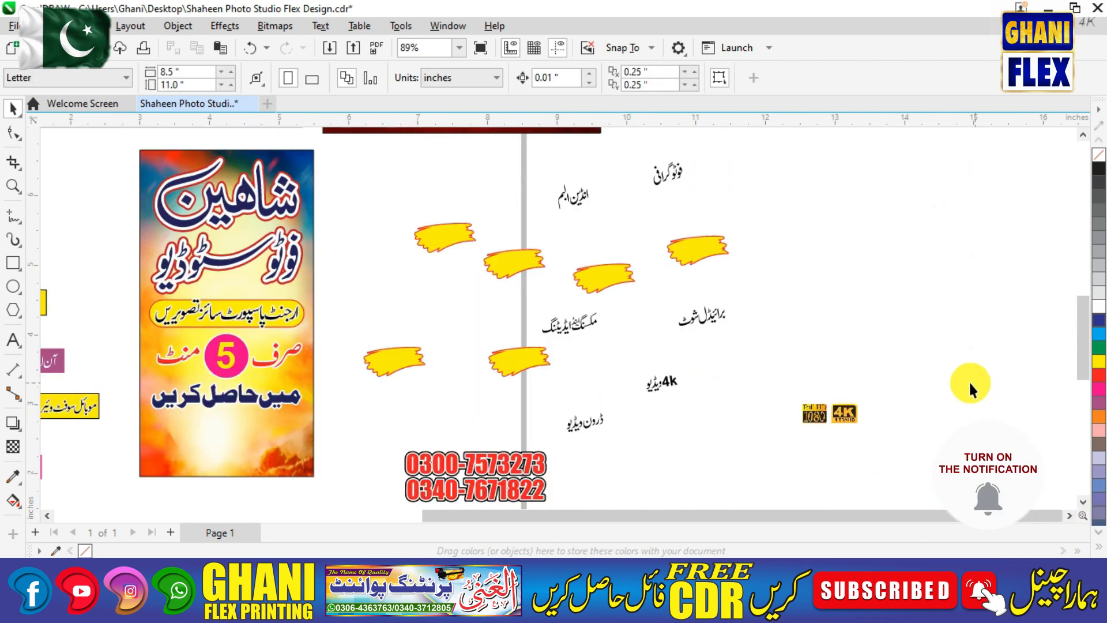
pyautogui.moveTo(846, 414); pyautogui.dragTo(222, 289)
pyautogui.scroll(3, 346, 294)
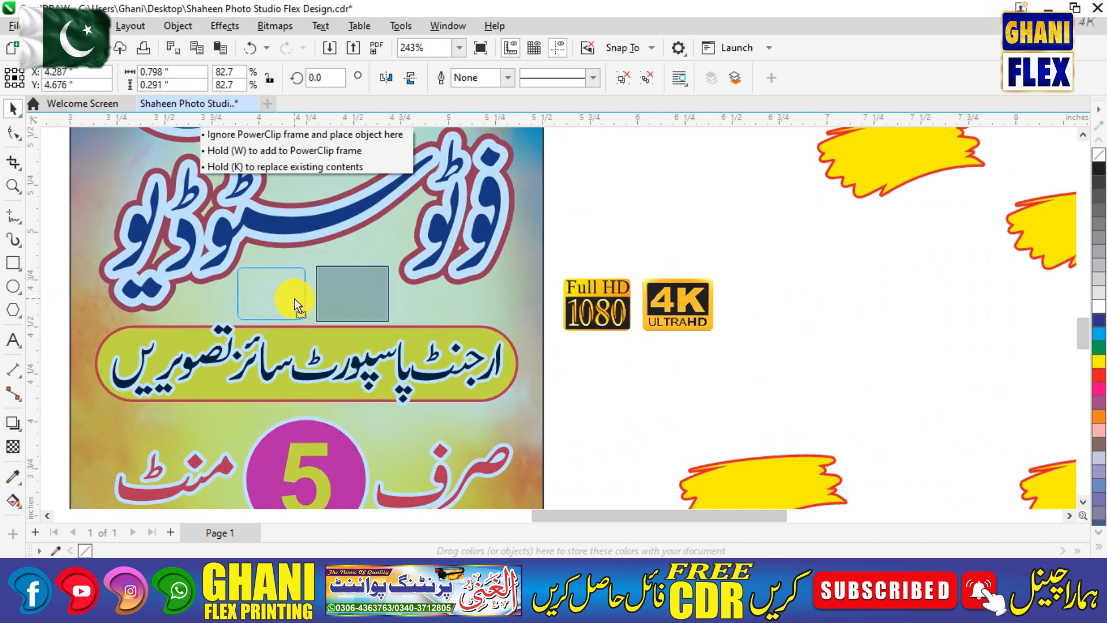
pyautogui.moveTo(293, 296); pyautogui.dragTo(294, 297)
pyautogui.scroll(5, 294, 296)
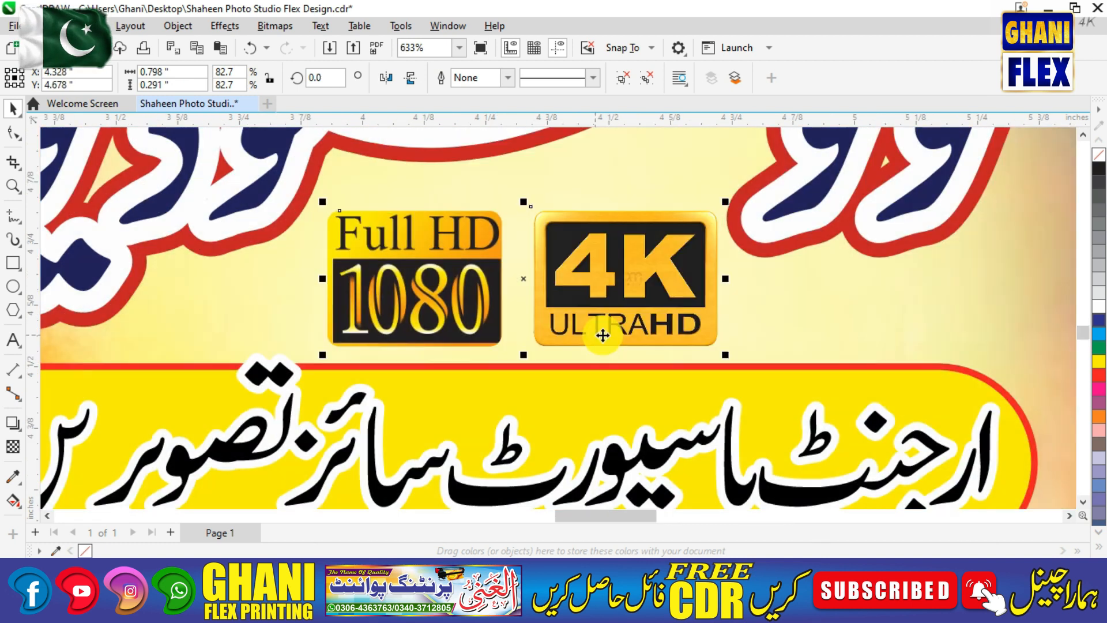
pyautogui.moveTo(602, 335); pyautogui.dragTo(597, 337)
pyautogui.scroll(-6, 596, 336)
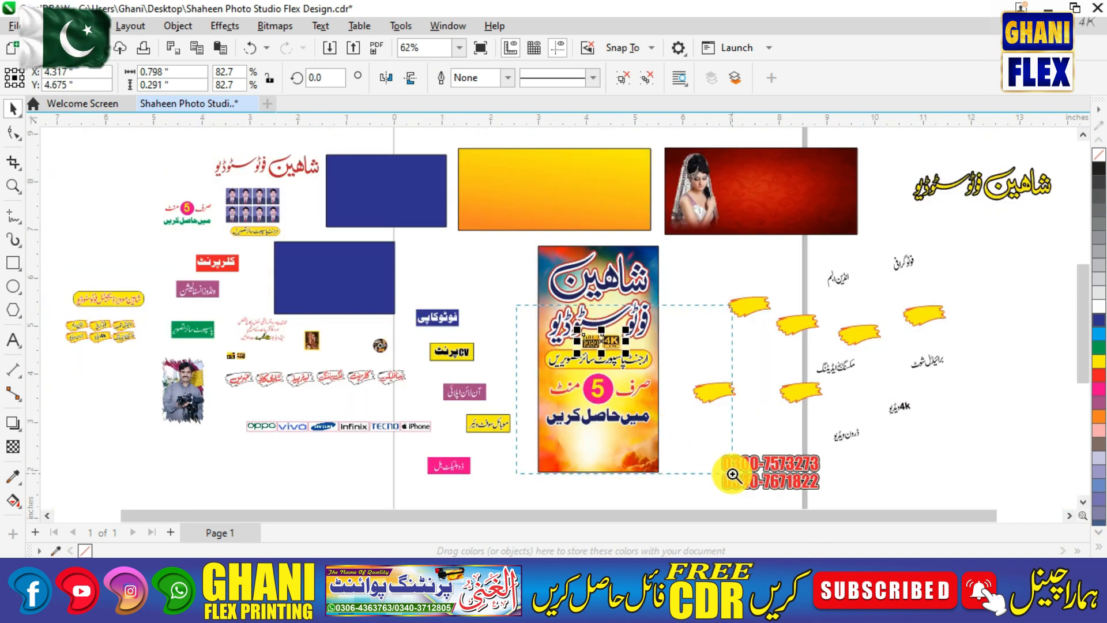
pyautogui.scroll(3, 674, 443)
# Nudge the 5-minutes offer text slightly down.
pyautogui.click(522, 365)
pyautogui.moveTo(522, 365); pyautogui.dragTo(522, 366)
pyautogui.scroll(-3, 511, 364)
# Separate the red phone numbers from their black copy and delete the copy.
pyautogui.press('z')
pyautogui.moveTo(501, 323); pyautogui.dragTo(978, 536)
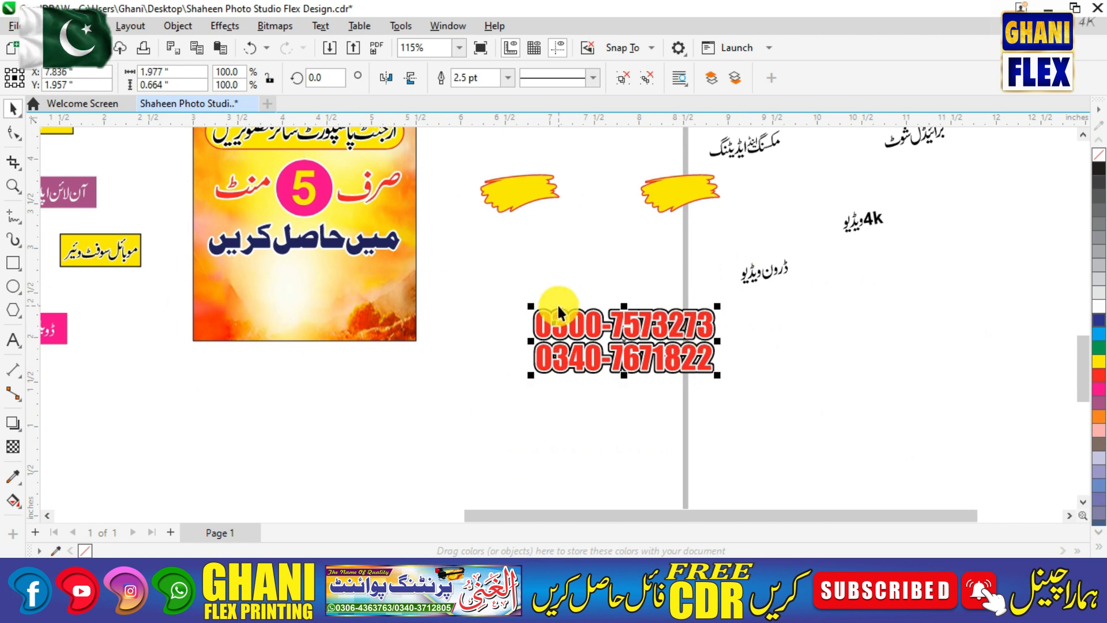
pyautogui.moveTo(592, 351); pyautogui.dragTo(722, 437)
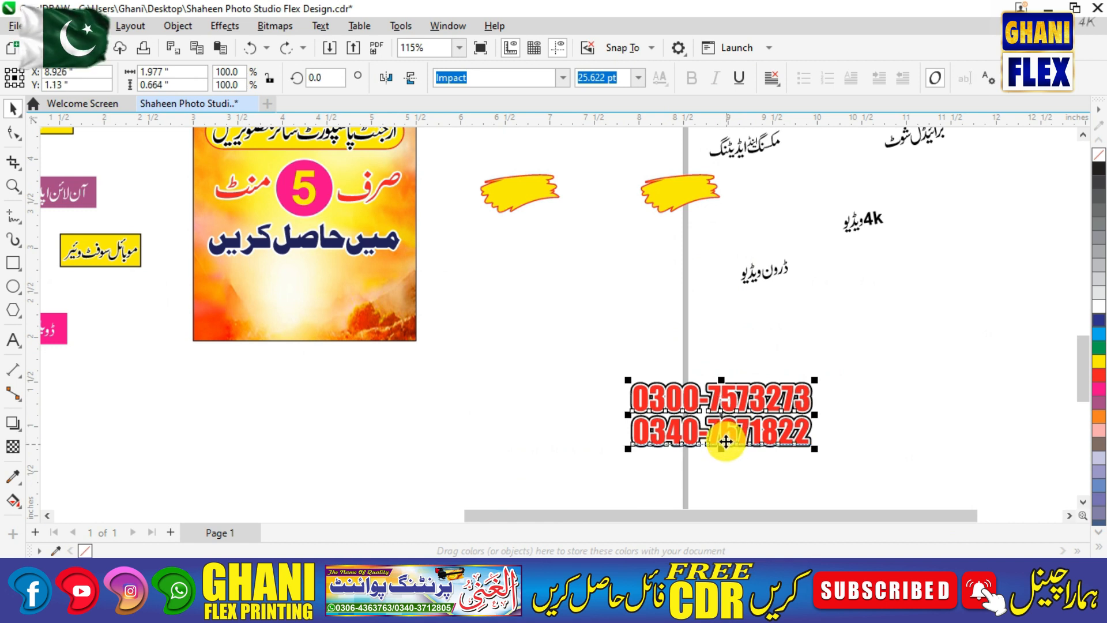
pyautogui.moveTo(725, 440); pyautogui.dragTo(773, 386)
pyautogui.click(668, 419)
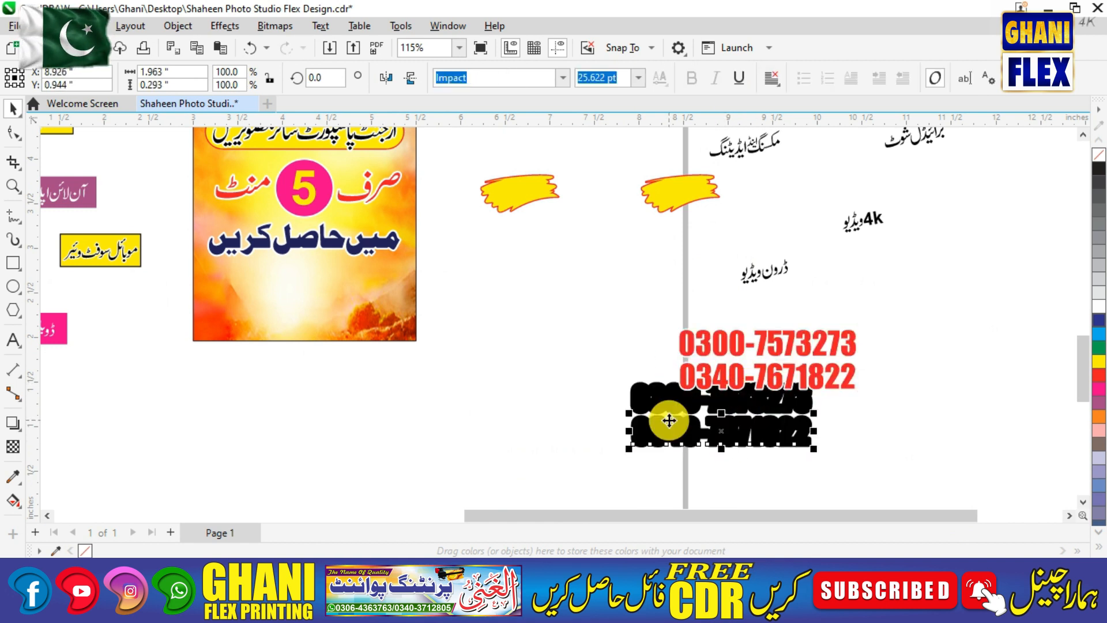
pyautogui.press('Delete')
# Move the red phone numbers to the poster bottom and centre them horizontally.
pyautogui.moveTo(711, 387); pyautogui.dragTo(254, 323)
pyautogui.moveTo(194, 244); pyautogui.dragTo(580, 430)
pyautogui.keyDown('shift'); pyautogui.click(570, 320); pyautogui.keyUp('shift')
pyautogui.press('c')
pyautogui.click(569, 341)
# Give the phone numbers a 4 pt outline width.
pyautogui.press('F2')
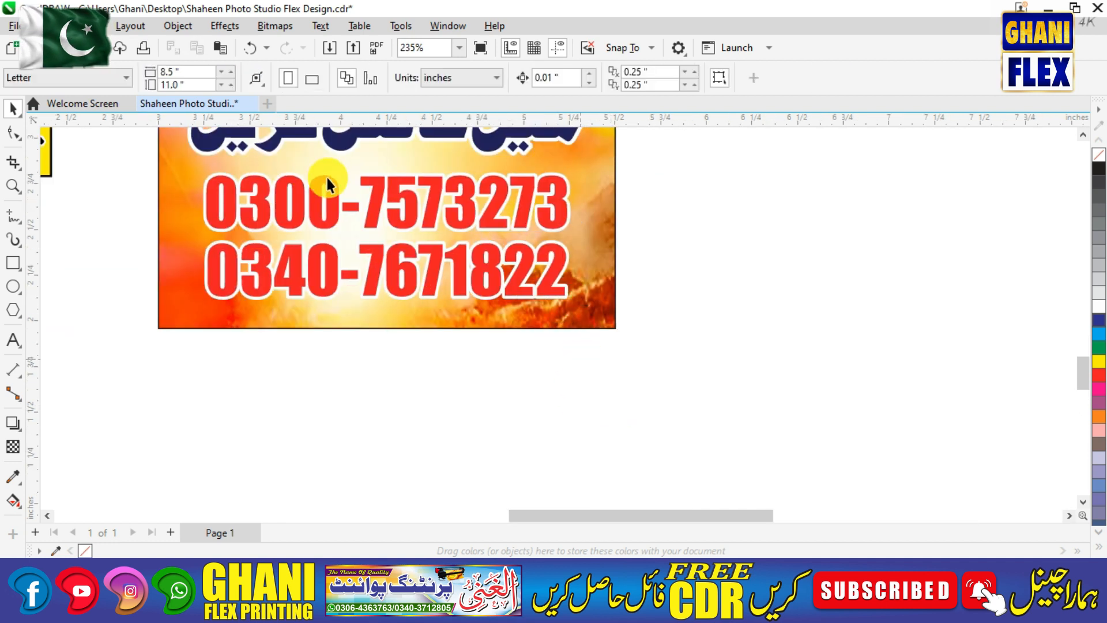
pyautogui.moveTo(180, 144); pyautogui.dragTo(634, 341)
pyautogui.click(623, 345)
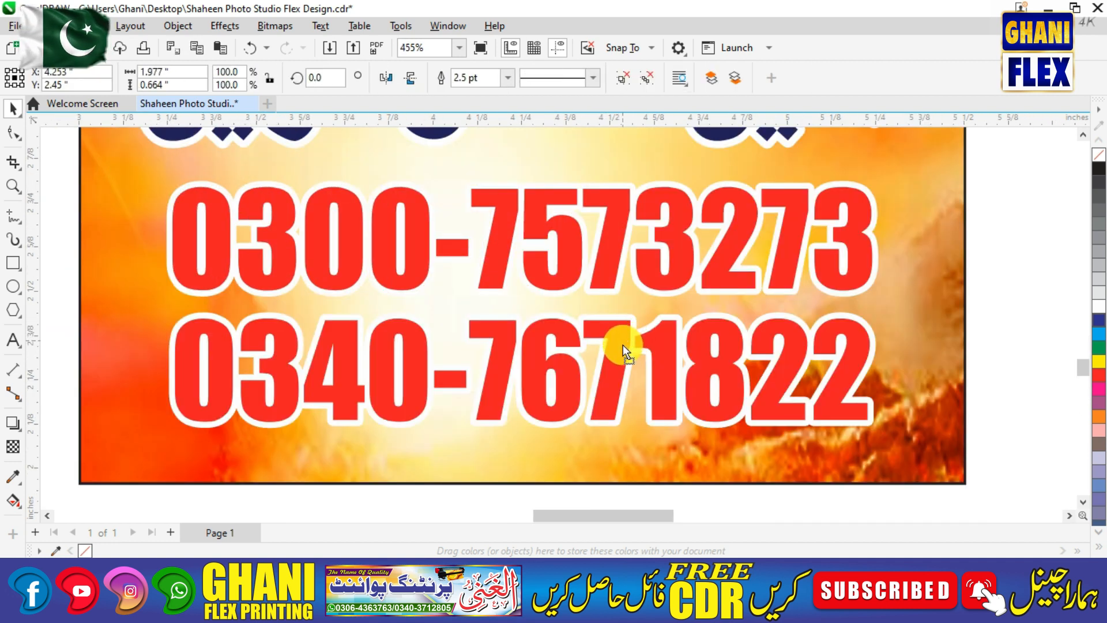
pyautogui.press('F12')
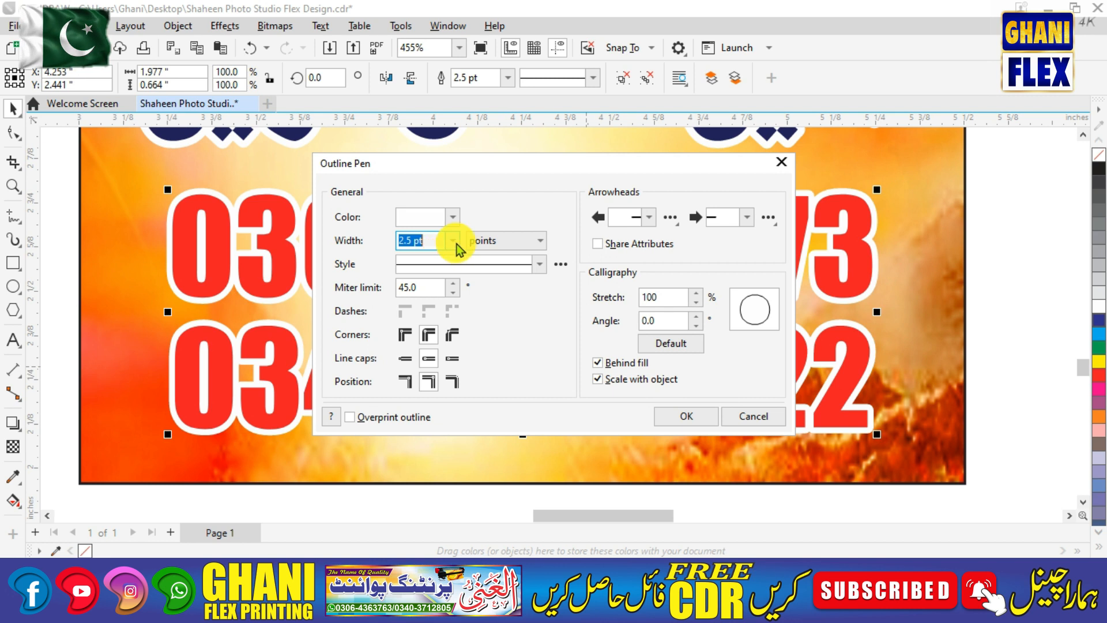
pyautogui.click(452, 240)
pyautogui.click(438, 330)
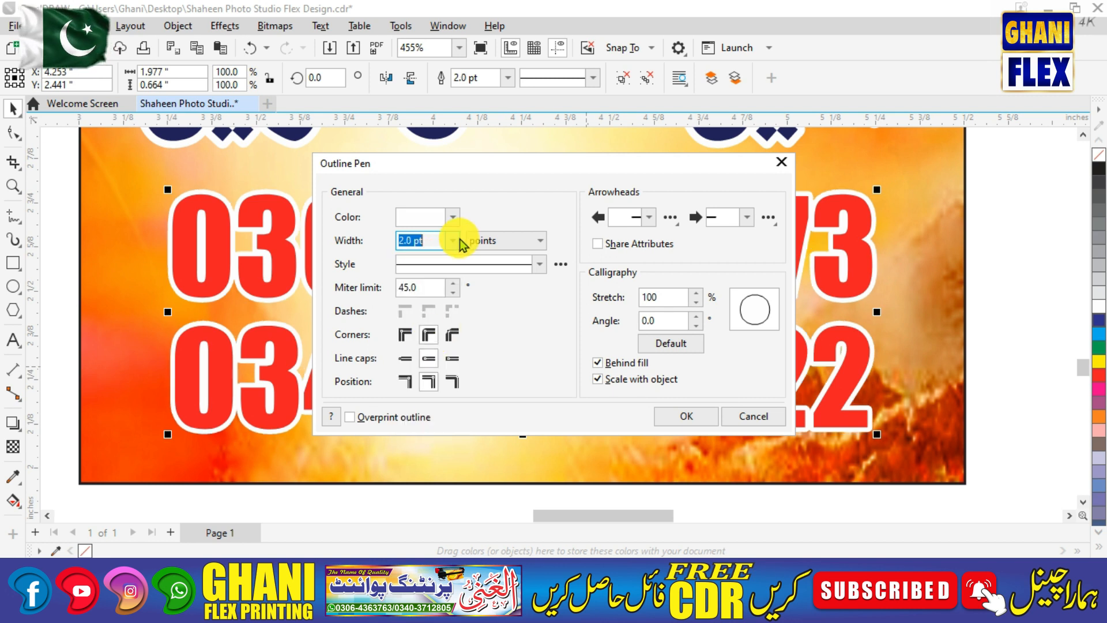
pyautogui.write('3')
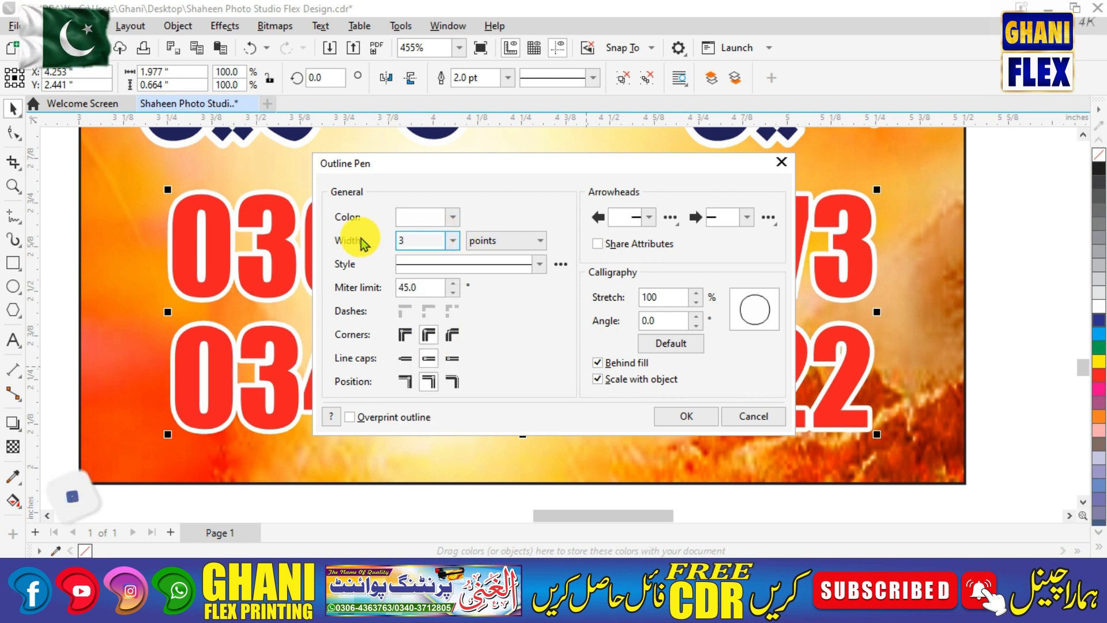
pyautogui.press('BackSpace')
pyautogui.write('4')
pyautogui.press('Return')
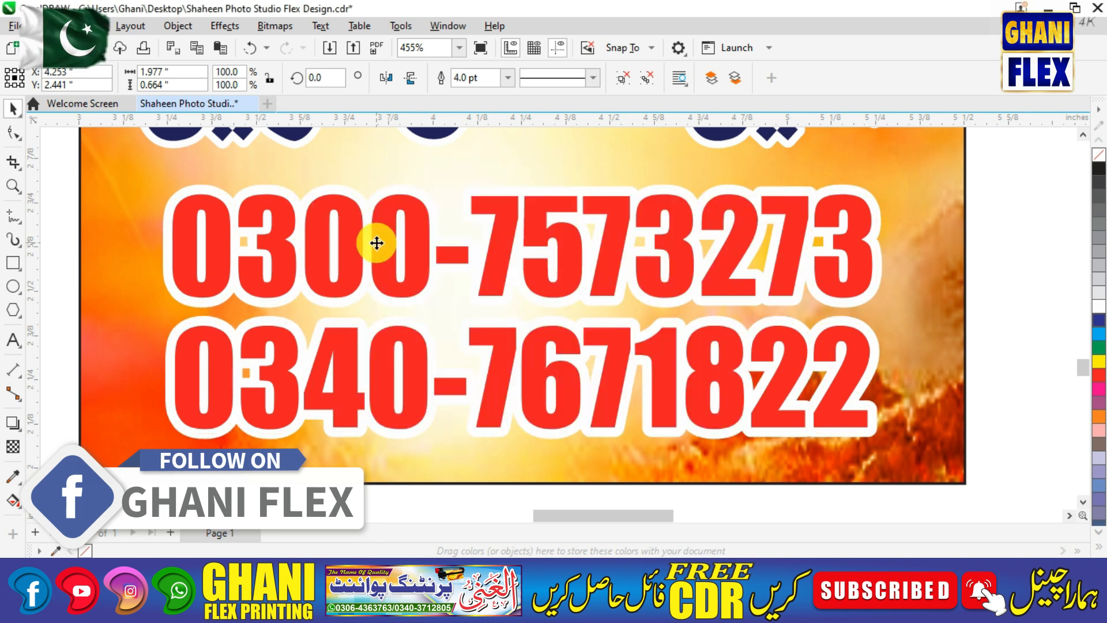
# Make the numbers' fill and outline black.
pyautogui.click(1100, 547)
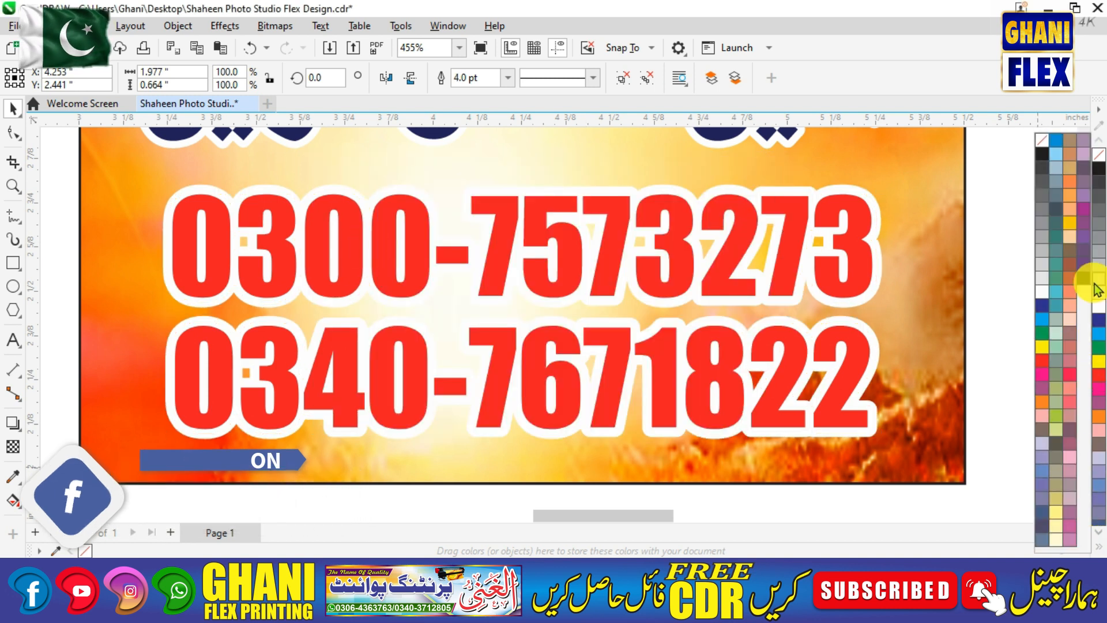
pyautogui.click(1097, 289)
pyautogui.rightClick(100, 550)
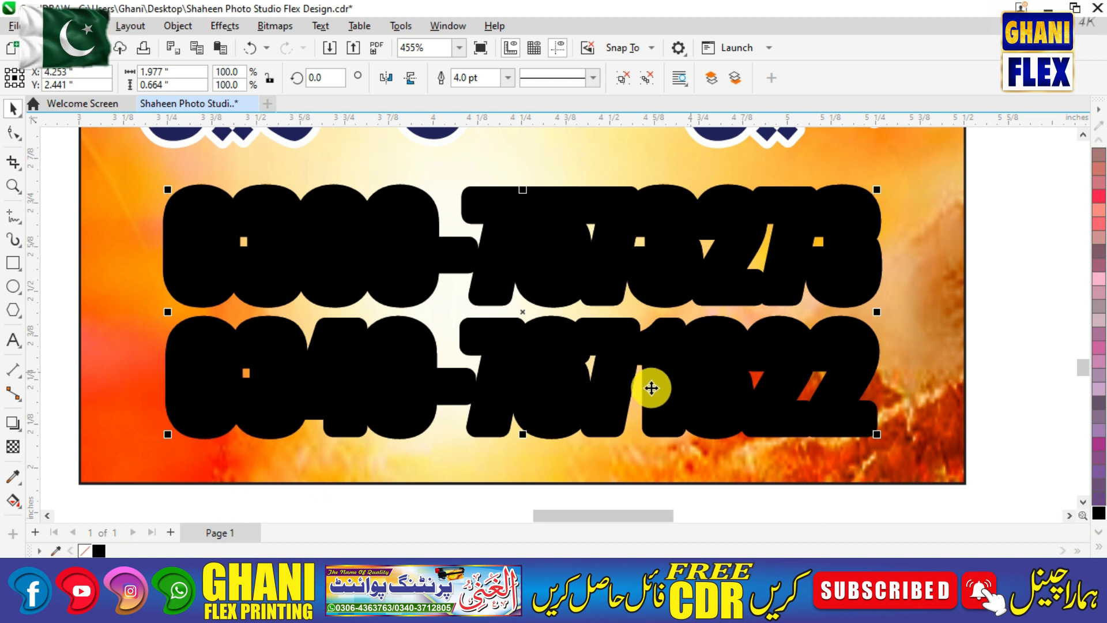
# Fill the phone numbers red with a white outline, kept over the black copy.
pyautogui.press('F12')
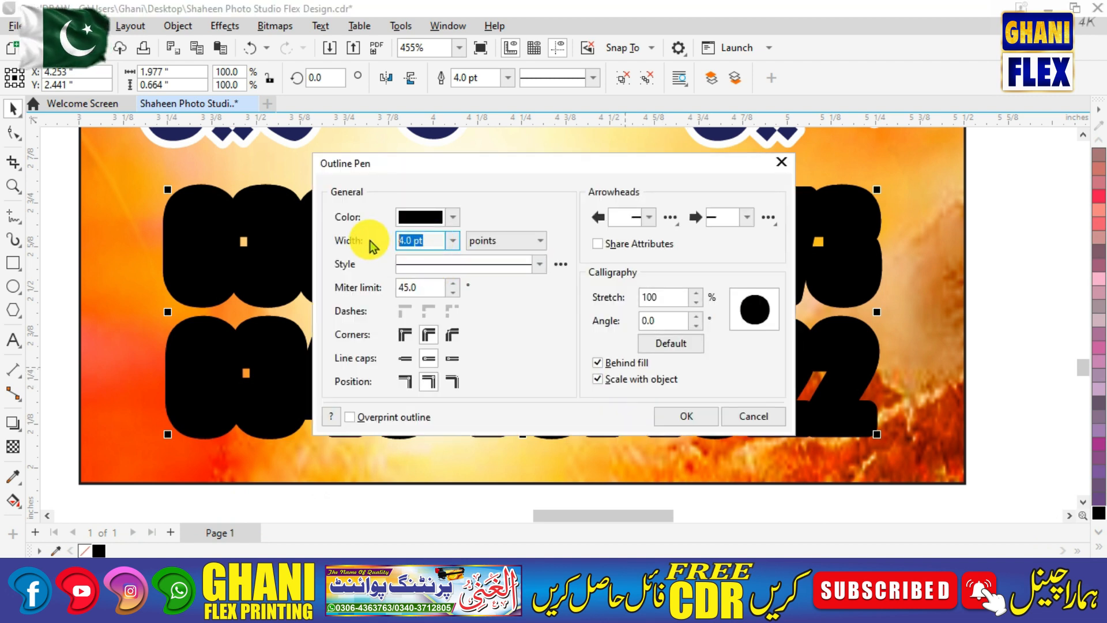
pyautogui.press('Return')
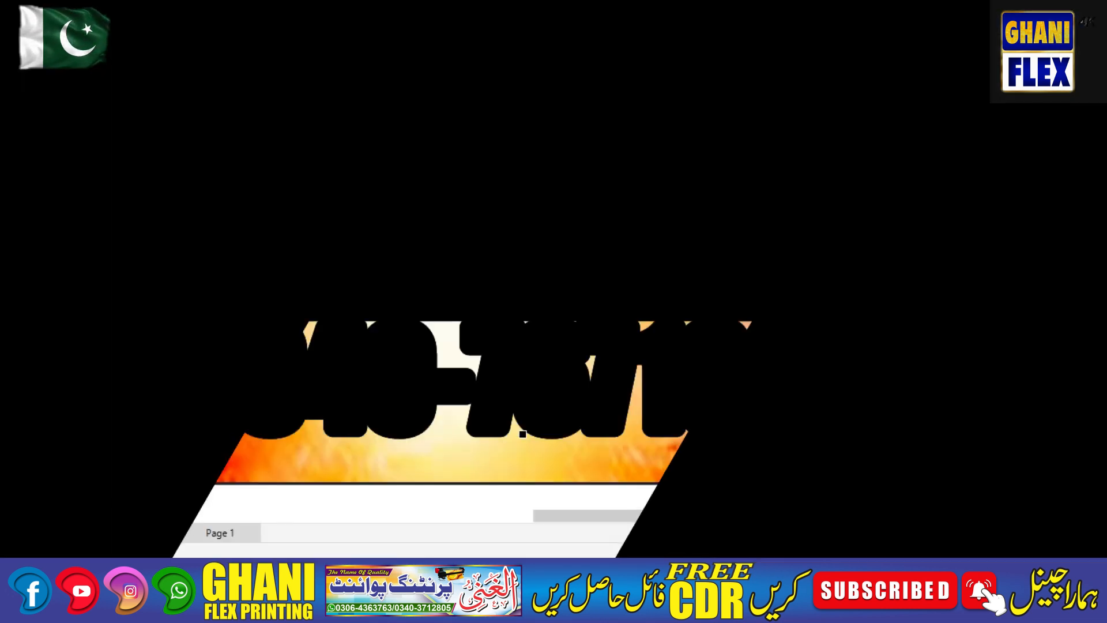
pyautogui.click(1043, 365)
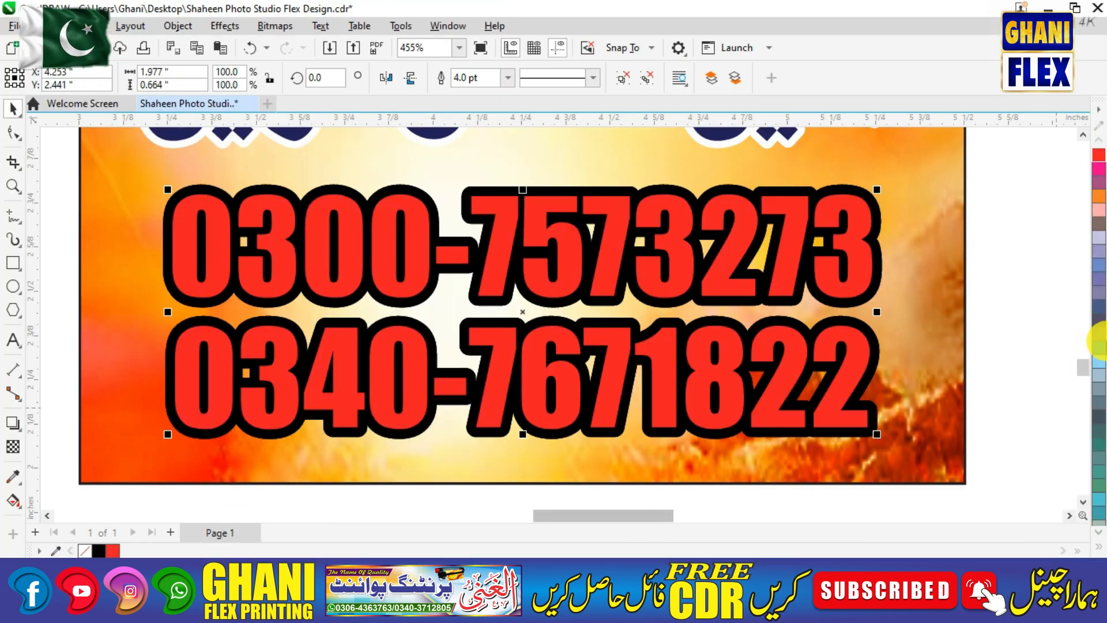
pyautogui.click(1100, 551)
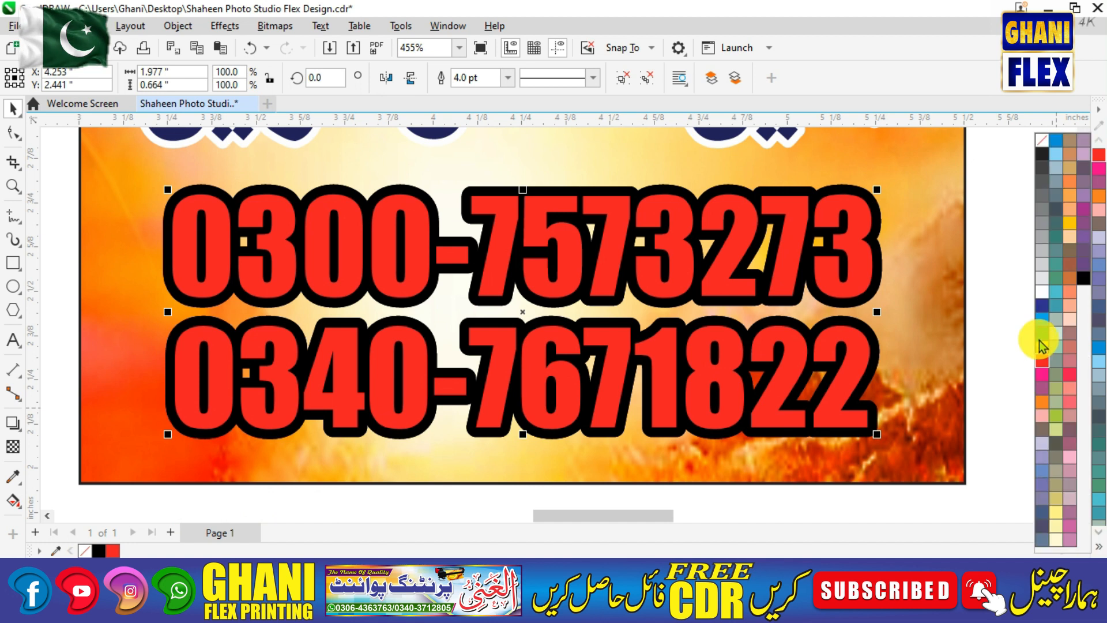
pyautogui.rightClick(1043, 292)
pyautogui.click(815, 297)
pyautogui.click(761, 291)
pyautogui.moveTo(760, 292); pyautogui.dragTo(800, 349)
pyautogui.hotkey('ctrl', 'z')
# Set the red numbers' white outline width to 2 pt.
pyautogui.press('F12')
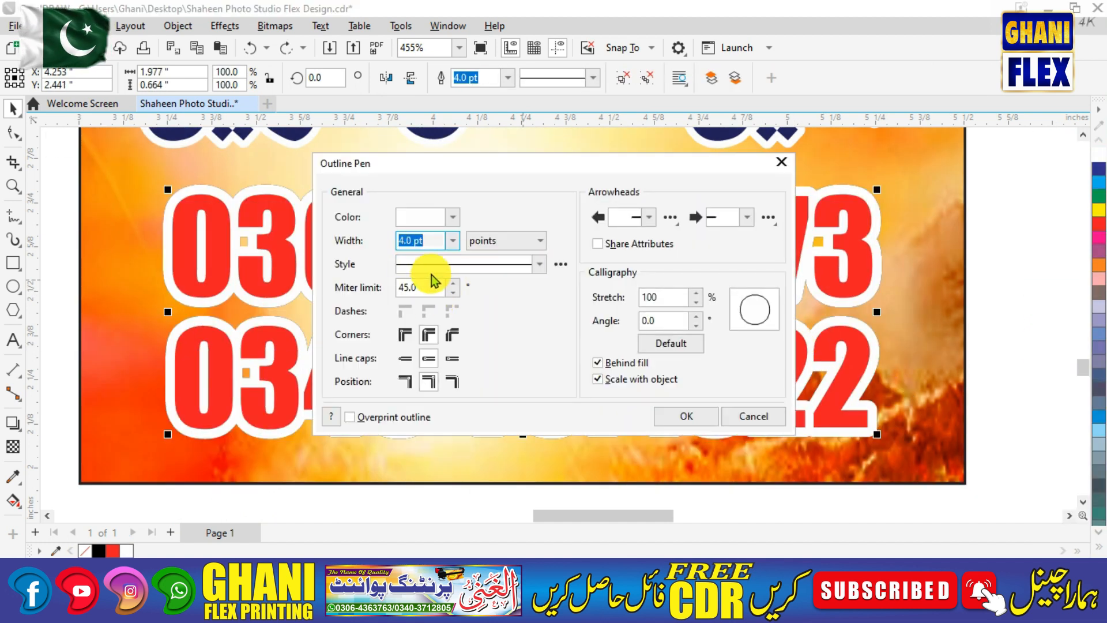
pyautogui.write('2')
pyautogui.press('Return')
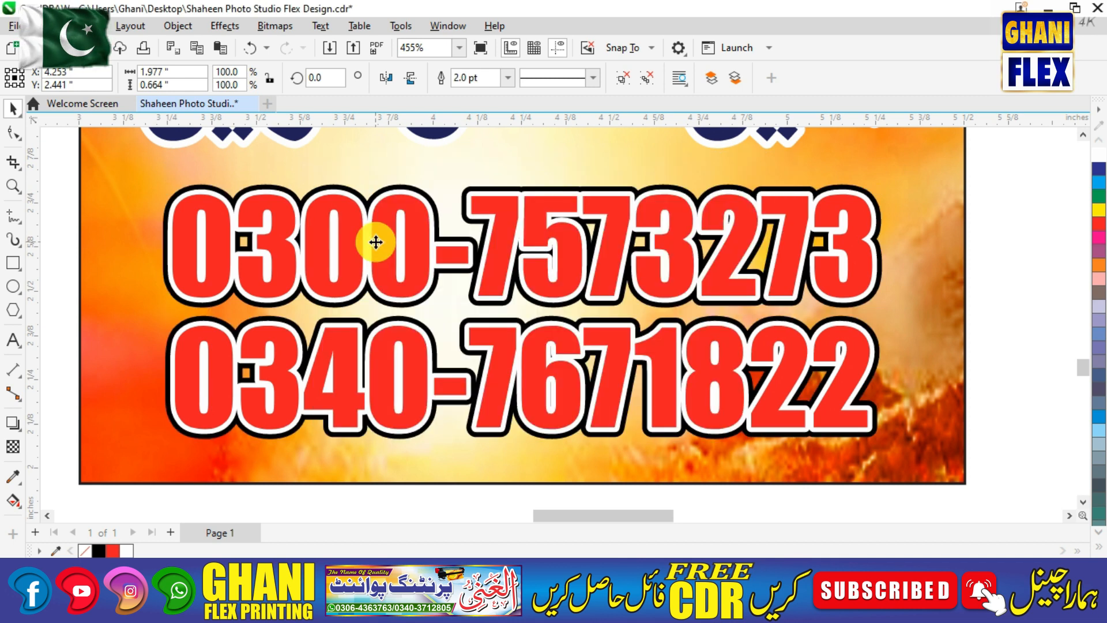
pyautogui.press('F4')
pyautogui.click(673, 425)
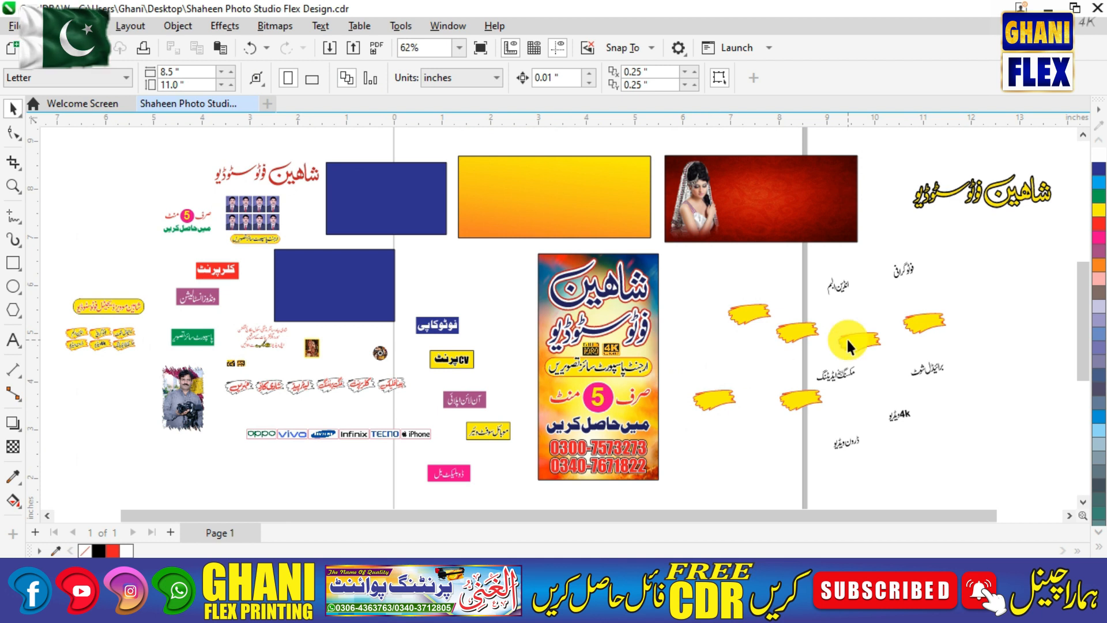
# Move the Shaheen Urdu title onto the red bridal banner.
pyautogui.moveTo(943, 189); pyautogui.dragTo(875, 183)
pyautogui.press('F2')
pyautogui.moveTo(651, 145); pyautogui.dragTo(1002, 256)
pyautogui.moveTo(902, 278); pyautogui.dragTo(489, 260)
pyautogui.press('F2')
pyautogui.moveTo(161, 170); pyautogui.dragTo(818, 352)
pyautogui.moveTo(704, 331); pyautogui.dragTo(733, 330)
pyautogui.scroll(2, 906, 311)
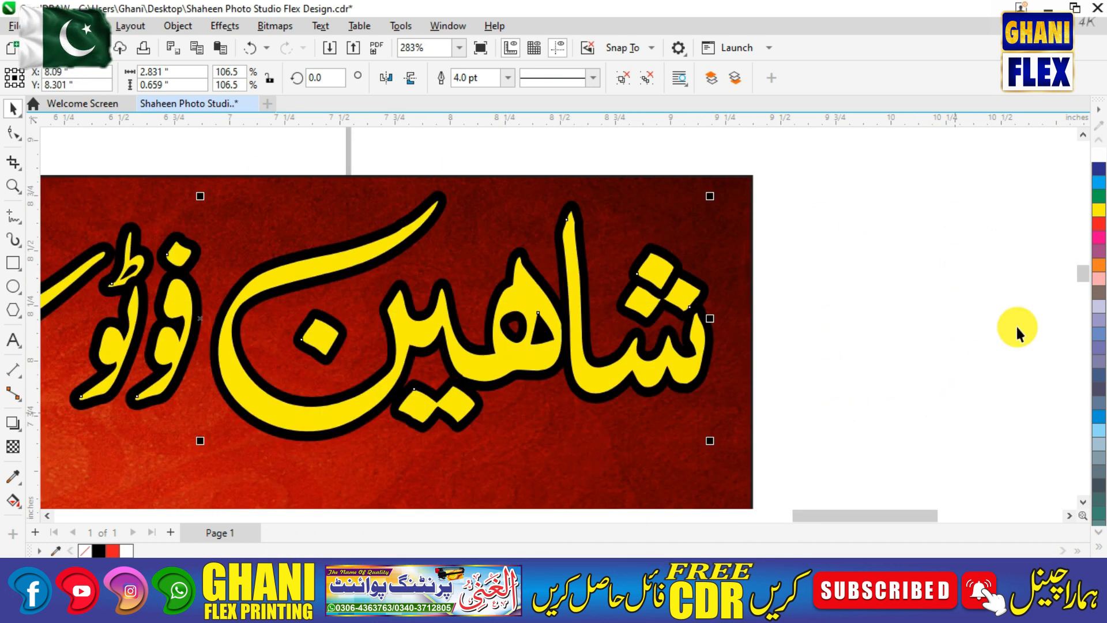
# Make a green-filled, green-outlined copy of the title, offset it upward, and send it behind.
pyautogui.click(1099, 197)
pyautogui.rightClick(1099, 197)
pyautogui.press('F2')
pyautogui.moveTo(429, 239); pyautogui.dragTo(684, 409)
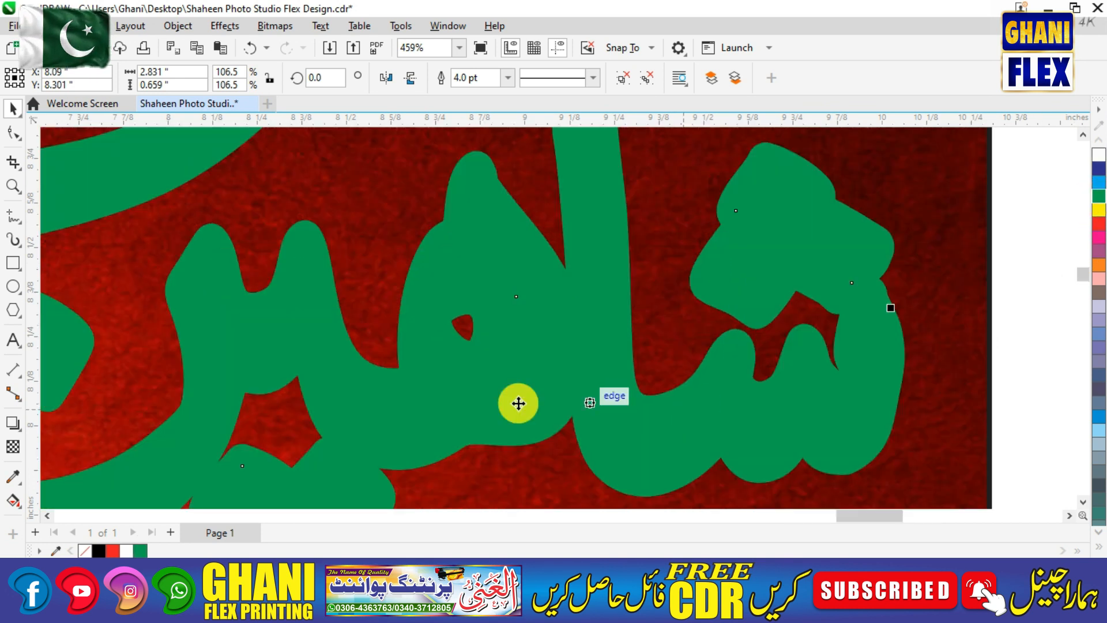
pyautogui.moveTo(465, 403); pyautogui.dragTo(466, 392)
pyautogui.hotkey('ctrl', 'pagedown')
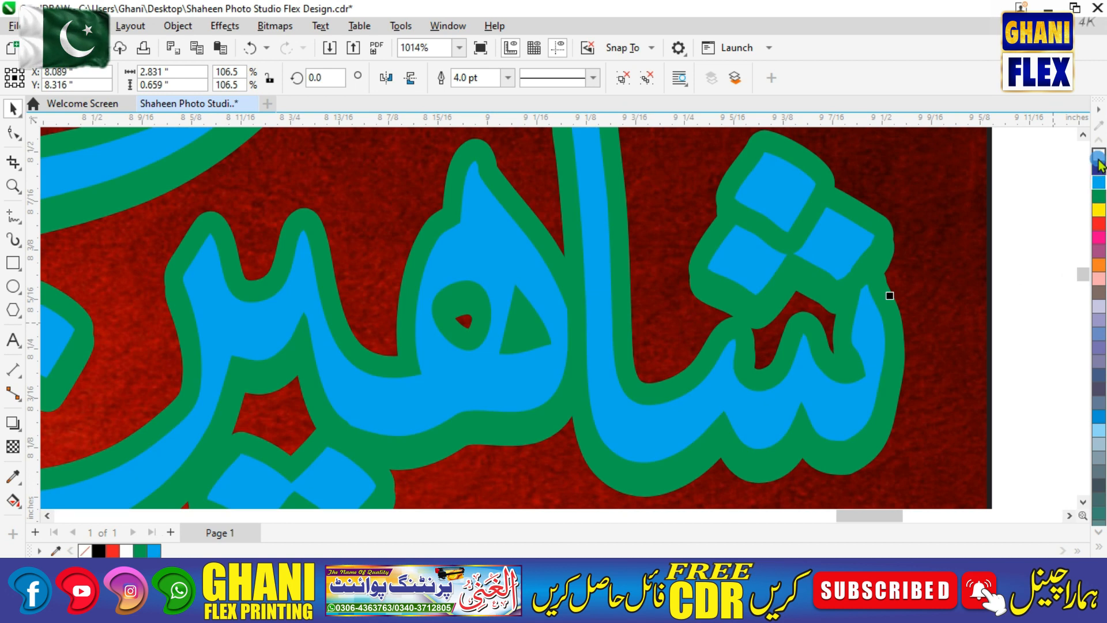
pyautogui.click(1024, 216)
pyautogui.press('F4')
pyautogui.press('F2')
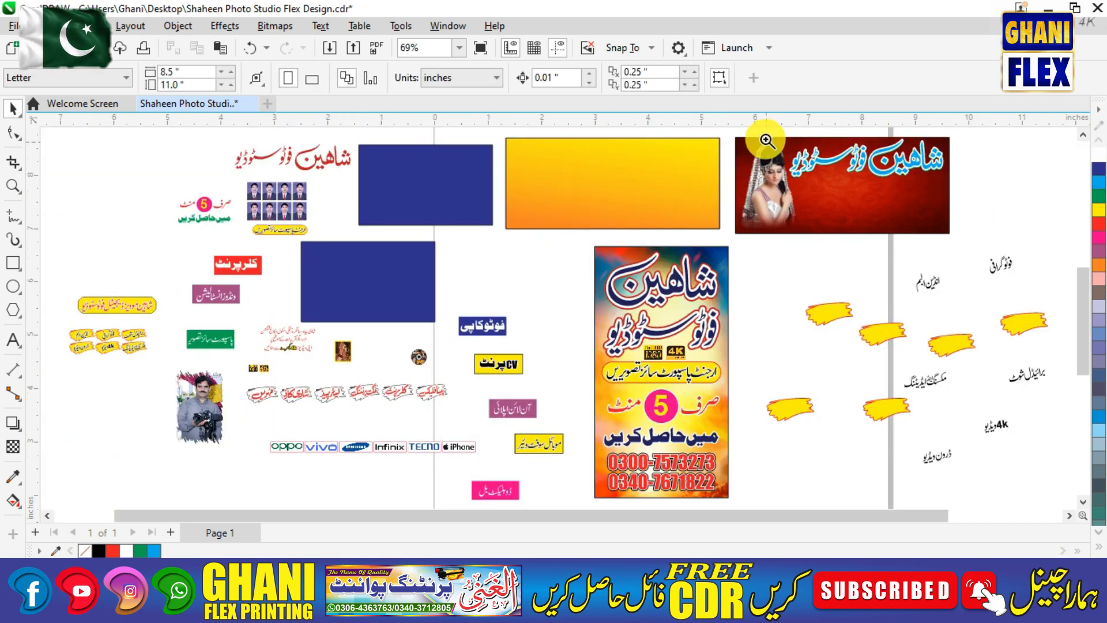
# Delete the blue title and make the remaining copy yellow with a black outline.
pyautogui.moveTo(765, 139); pyautogui.dragTo(1044, 213)
pyautogui.click(680, 288)
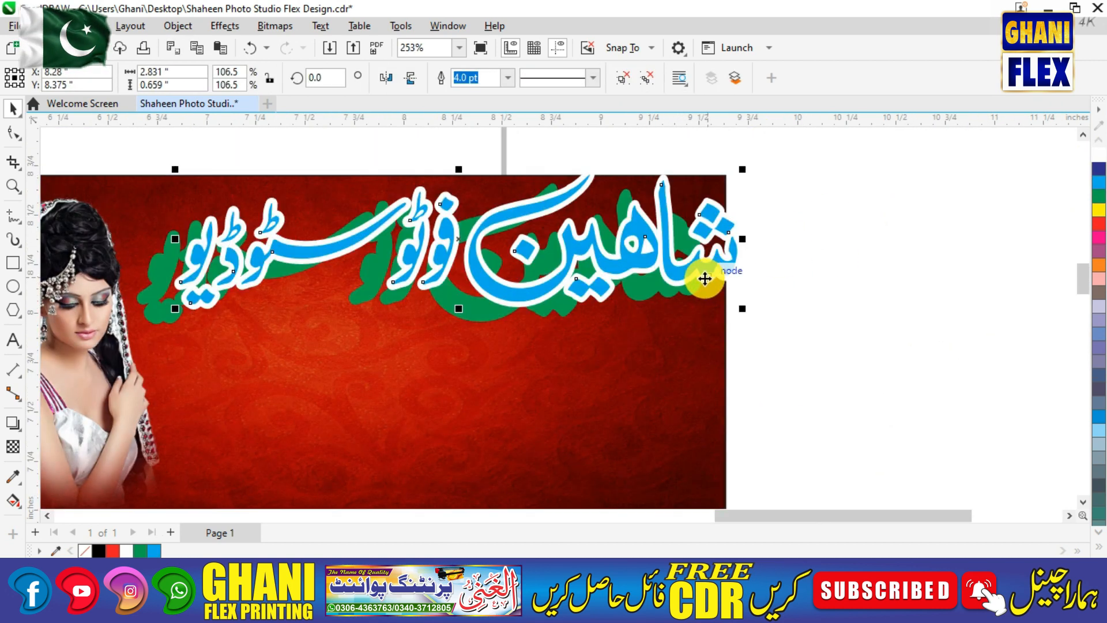
pyautogui.press('Delete')
pyautogui.click(625, 284)
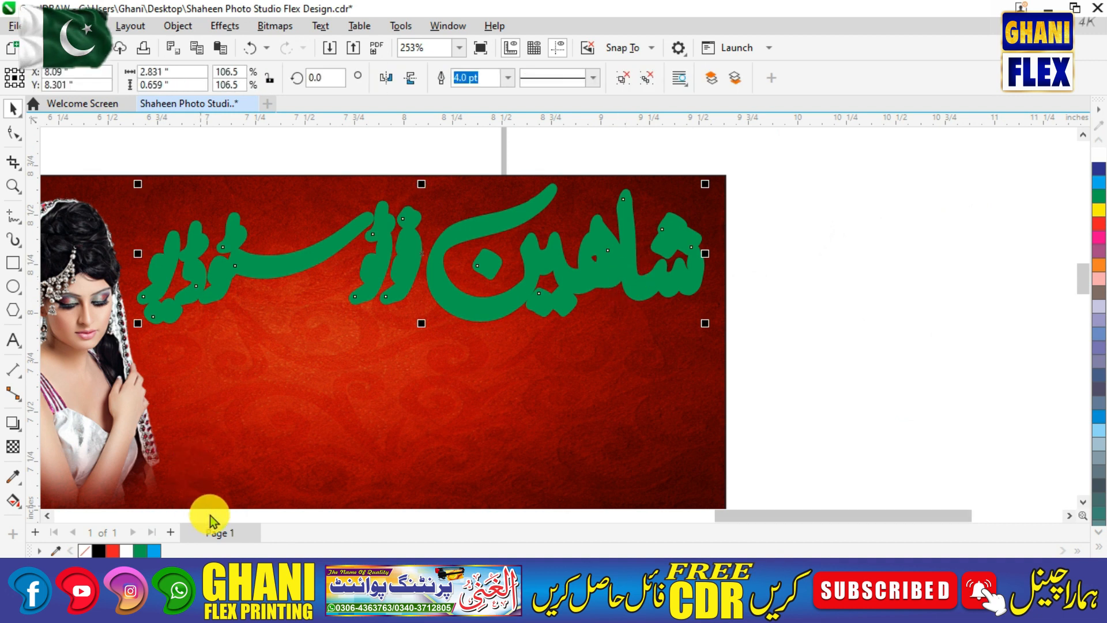
pyautogui.click(101, 551)
pyautogui.click(1095, 550)
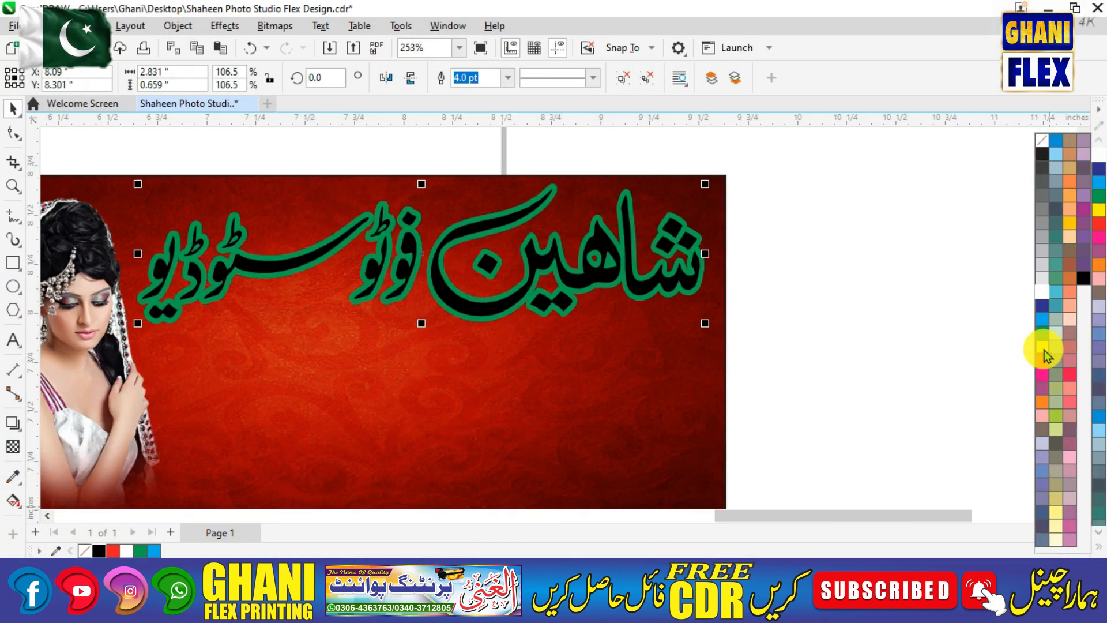
pyautogui.click(1042, 347)
pyautogui.rightClick(96, 552)
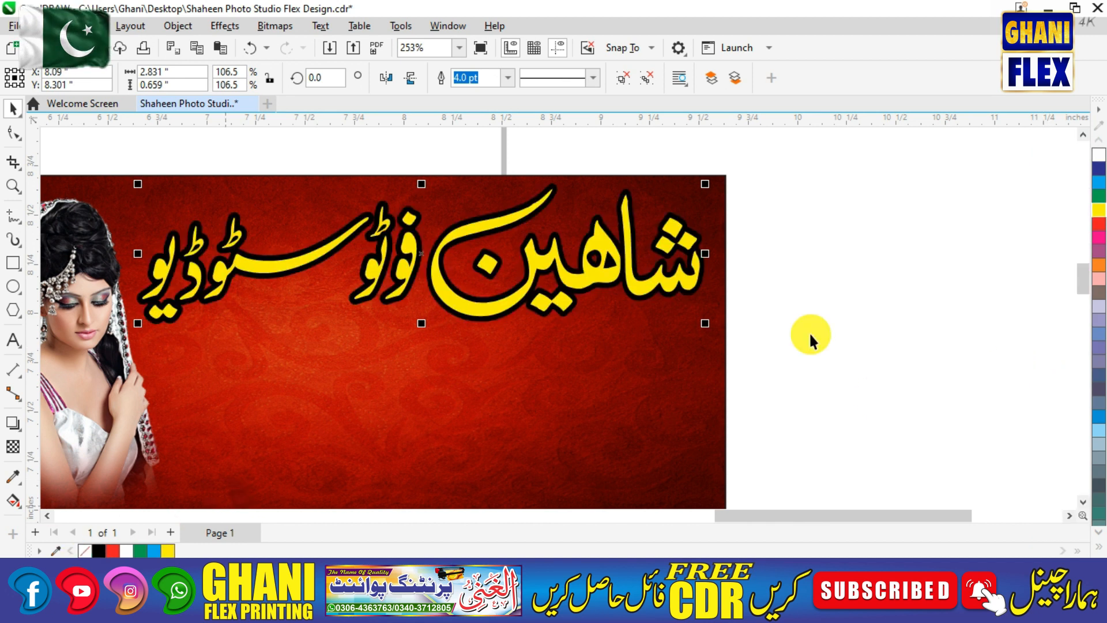
pyautogui.click(808, 330)
# Nudge the yellow title slightly down on the red banner.
pyautogui.press('F4')
pyautogui.press('F2')
pyautogui.moveTo(731, 136); pyautogui.dragTo(918, 214)
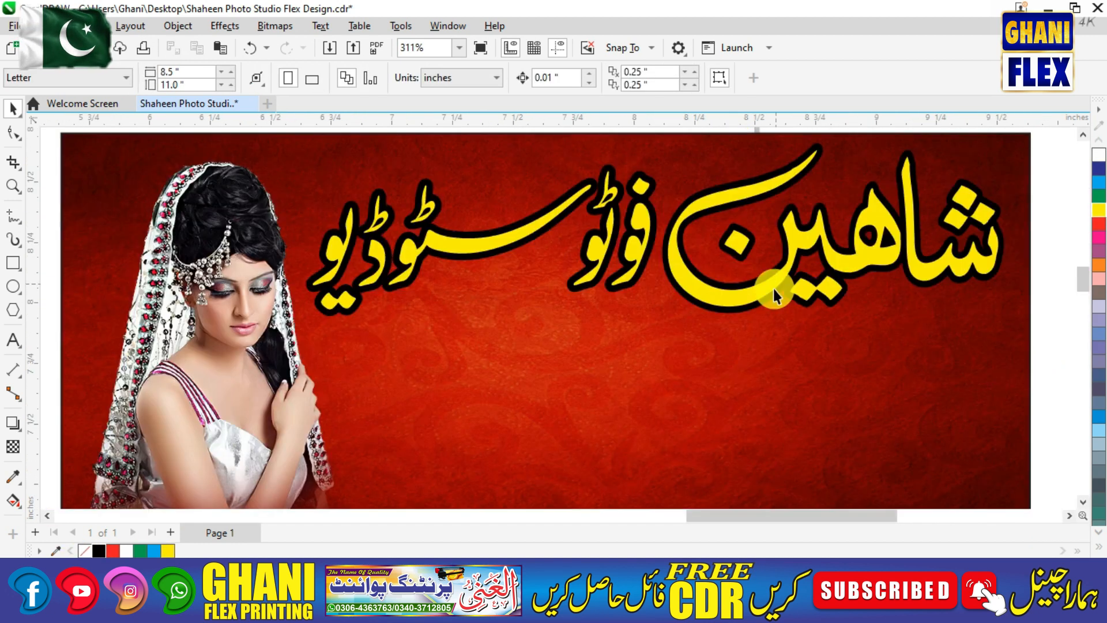
pyautogui.moveTo(736, 296); pyautogui.dragTo(737, 299)
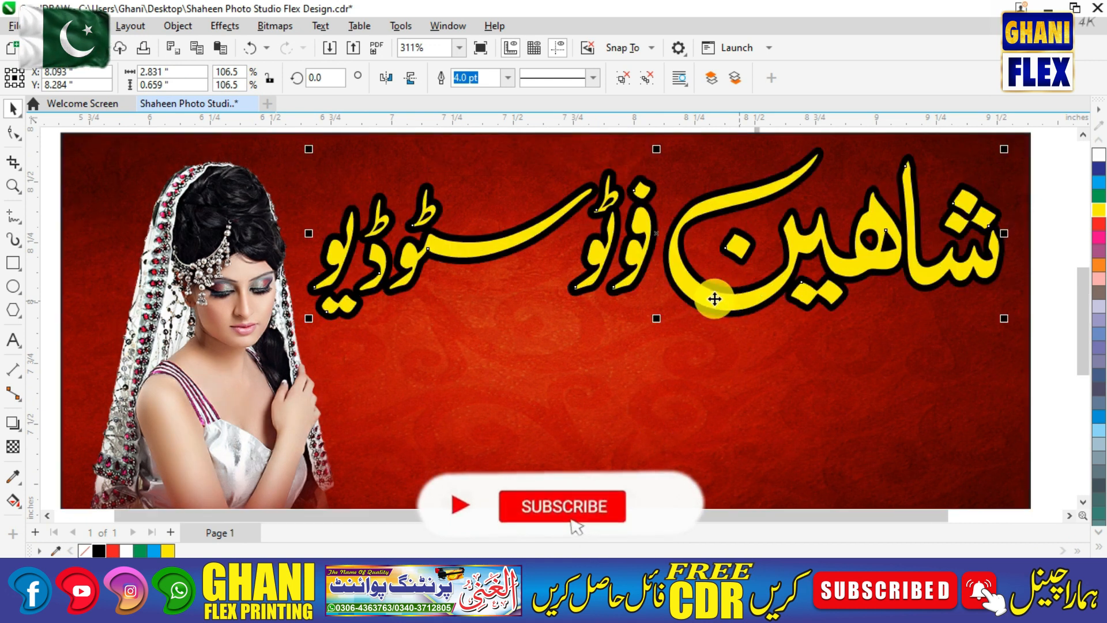
pyautogui.press('F4')
# Move an Urdu label beside the yellow brush-stroke shape.
pyautogui.click(822, 257)
pyautogui.press('F2')
pyautogui.moveTo(778, 244); pyautogui.dragTo(1041, 424)
pyautogui.moveTo(773, 388); pyautogui.dragTo(917, 354)
pyautogui.press('F4')
pyautogui.press('F2')
# Place a yellow brush-stroke shape on the lower red banner.
pyautogui.moveTo(701, 150); pyautogui.dragTo(1060, 474)
pyautogui.moveTo(455, 314); pyautogui.dragTo(560, 182)
pyautogui.scroll(2, 505, 164)
pyautogui.moveTo(622, 206); pyautogui.dragTo(615, 205)
# Copy the brush into a row of three, then duplicate the row below.
pyautogui.press('F4')
pyautogui.press('F2')
pyautogui.moveTo(690, 151)
pyautogui.mouseDown()
pyautogui.moveTo(749, 188)
pyautogui.moveTo(1029, 271)
pyautogui.mouseUp()
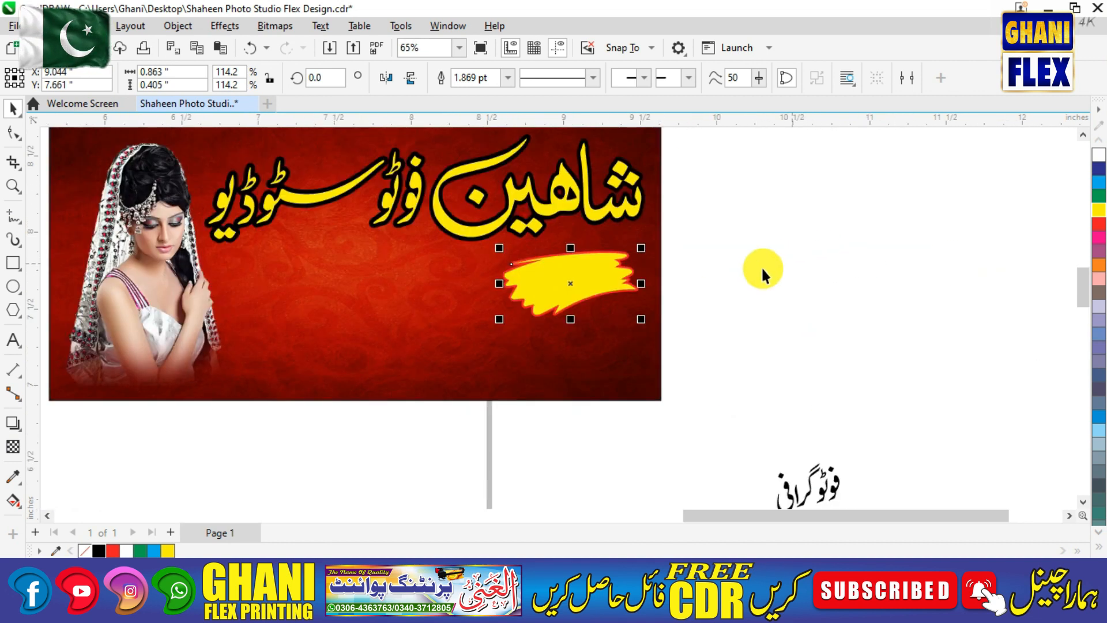
pyautogui.moveTo(609, 270)
pyautogui.mouseDown()
pyautogui.moveTo(478, 267)
pyautogui.moveTo(494, 266)
pyautogui.mouseUp()
pyautogui.hotkey('ctrl', 'r')
pyautogui.moveTo(707, 229); pyautogui.dragTo(163, 346)
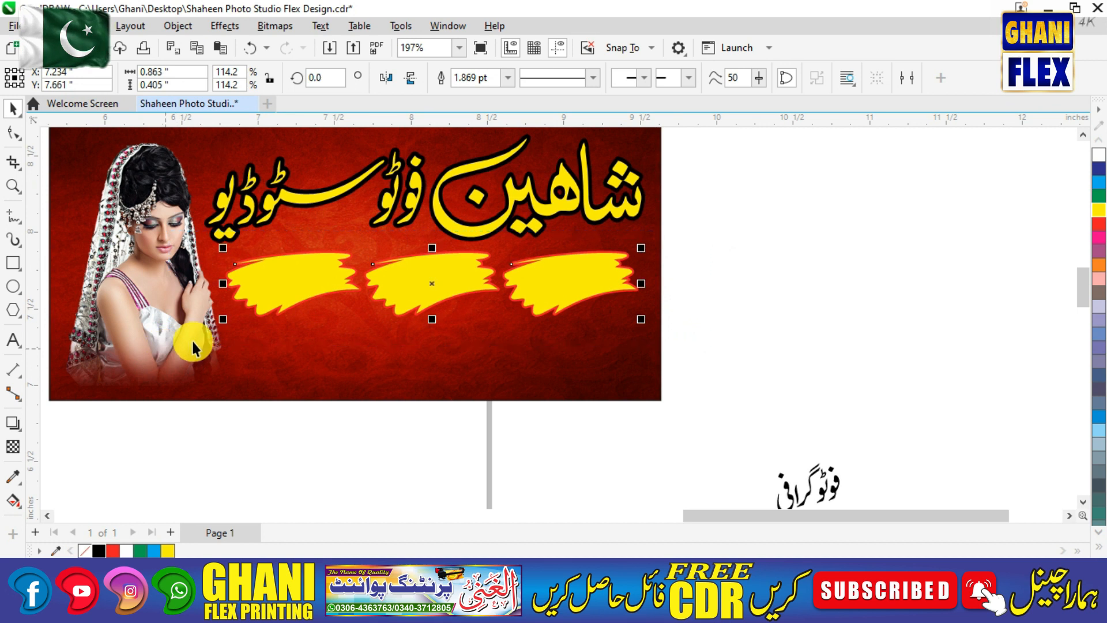
pyautogui.moveTo(440, 269); pyautogui.dragTo(438, 354)
pyautogui.click(830, 290)
# Delete the three leftover spare brush strokes.
pyautogui.press('F4')
pyautogui.press('F2')
pyautogui.moveTo(630, 202); pyautogui.dragTo(1012, 490)
pyautogui.click(471, 394)
pyautogui.keyDown('shift'); pyautogui.click(565, 306); pyautogui.keyUp('shift')
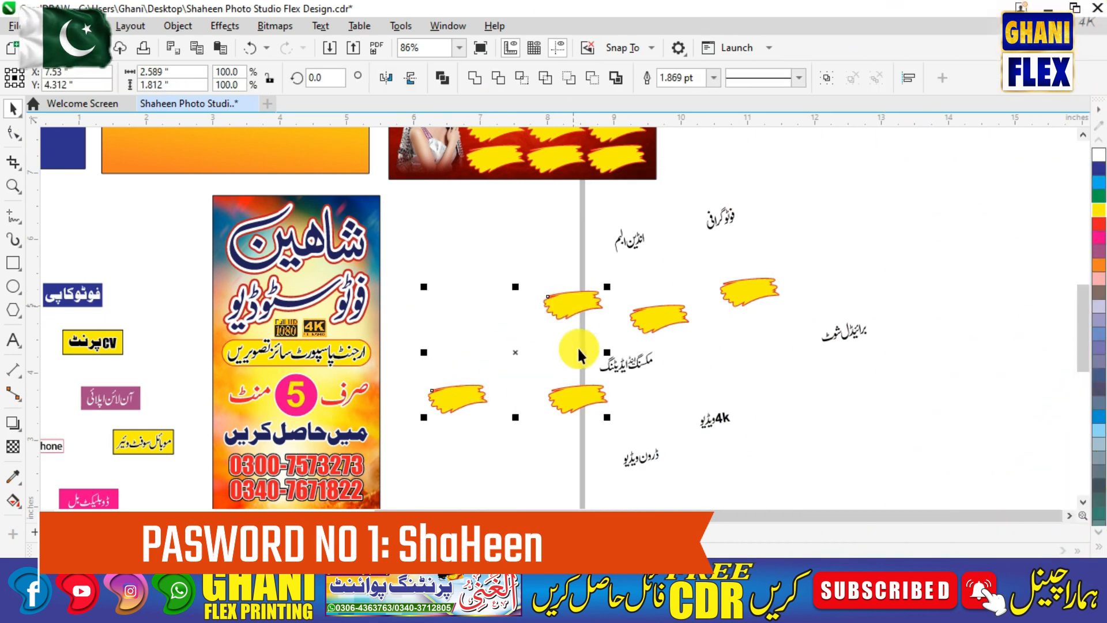
pyautogui.keyDown('shift'); pyautogui.click(759, 296); pyautogui.keyUp('shift')
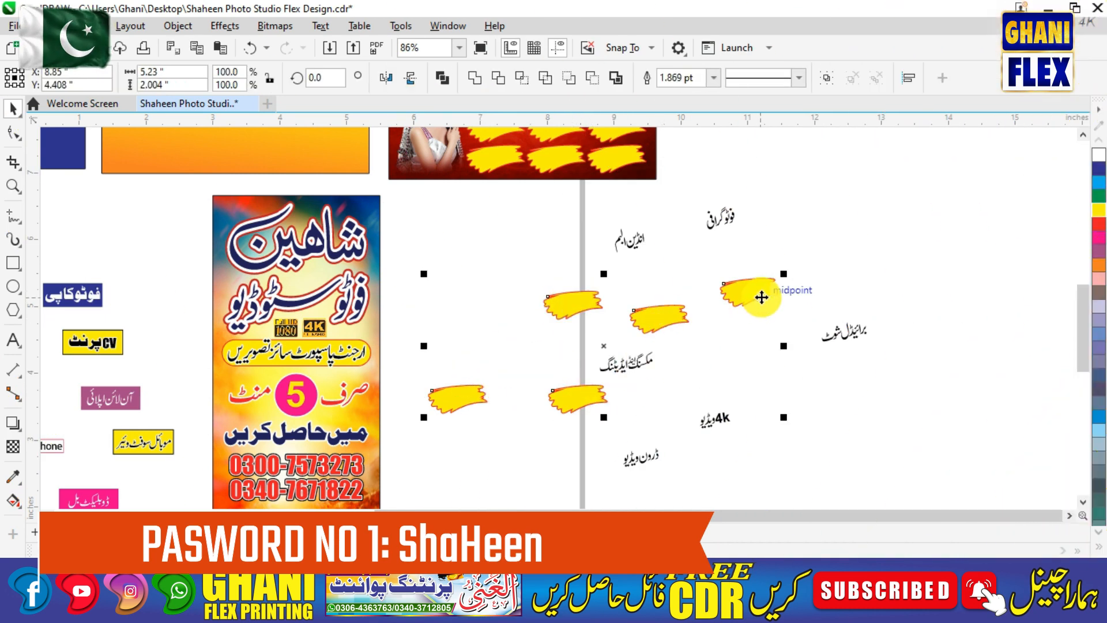
pyautogui.press('Delete')
# Move an Urdu service label onto the banner.
pyautogui.press('F4')
pyautogui.press('F2')
pyautogui.moveTo(707, 218); pyautogui.dragTo(979, 379)
pyautogui.moveTo(734, 357); pyautogui.dragTo(528, 185)
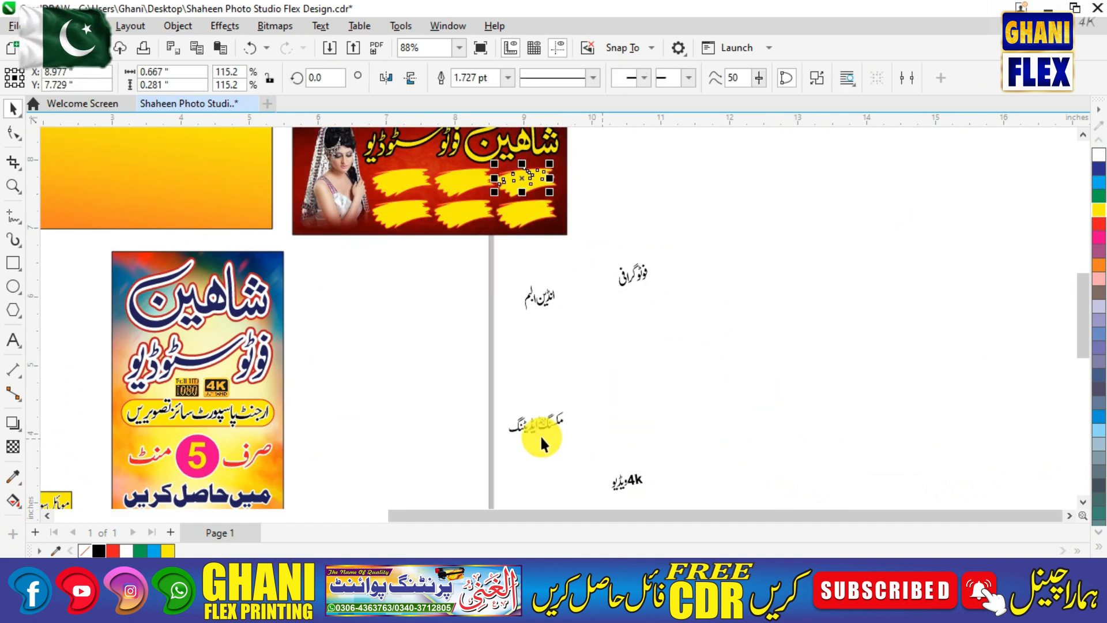
# Undo a trial label move and select the six Urdu service labels.
pyautogui.moveTo(636, 279); pyautogui.dragTo(459, 184)
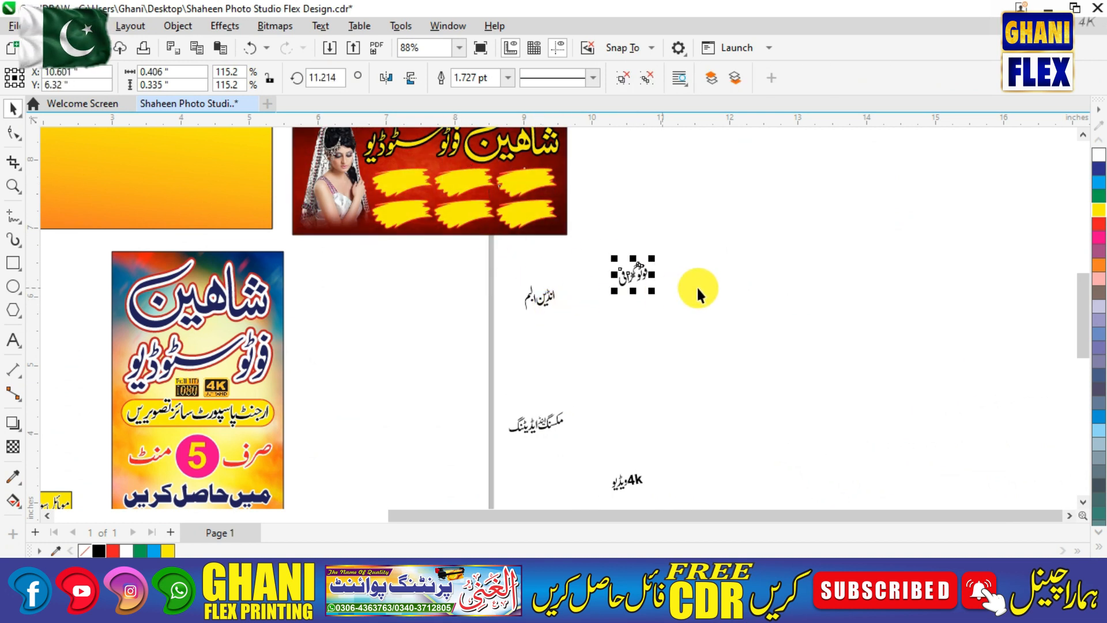
pyautogui.hotkey('ctrl', 'z')
pyautogui.press('F4')
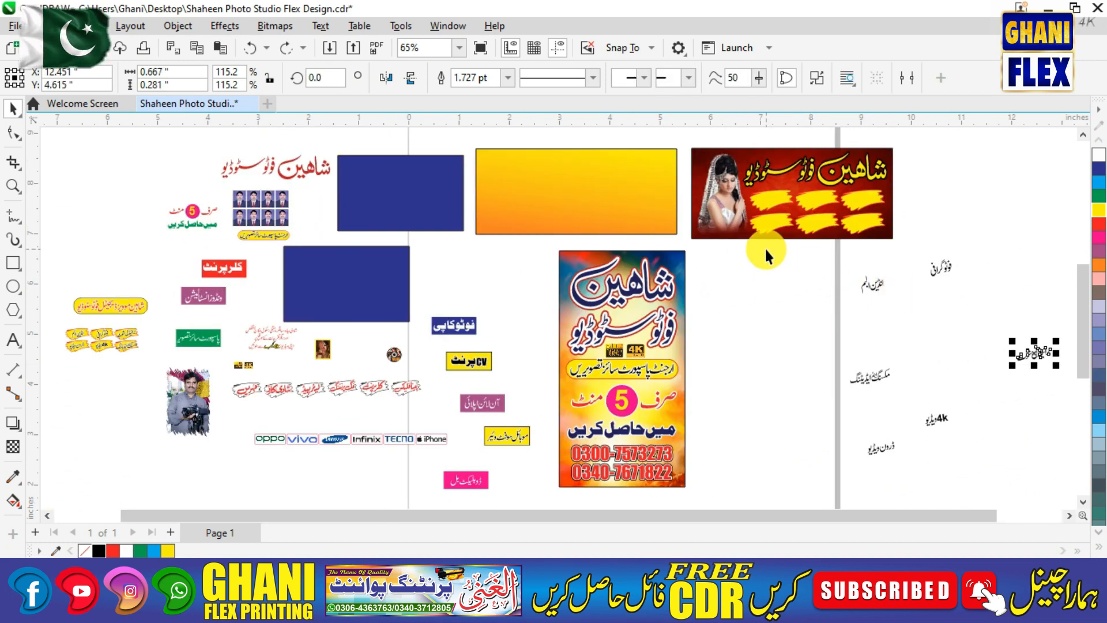
pyautogui.moveTo(1050, 466); pyautogui.dragTo(1087, 493)
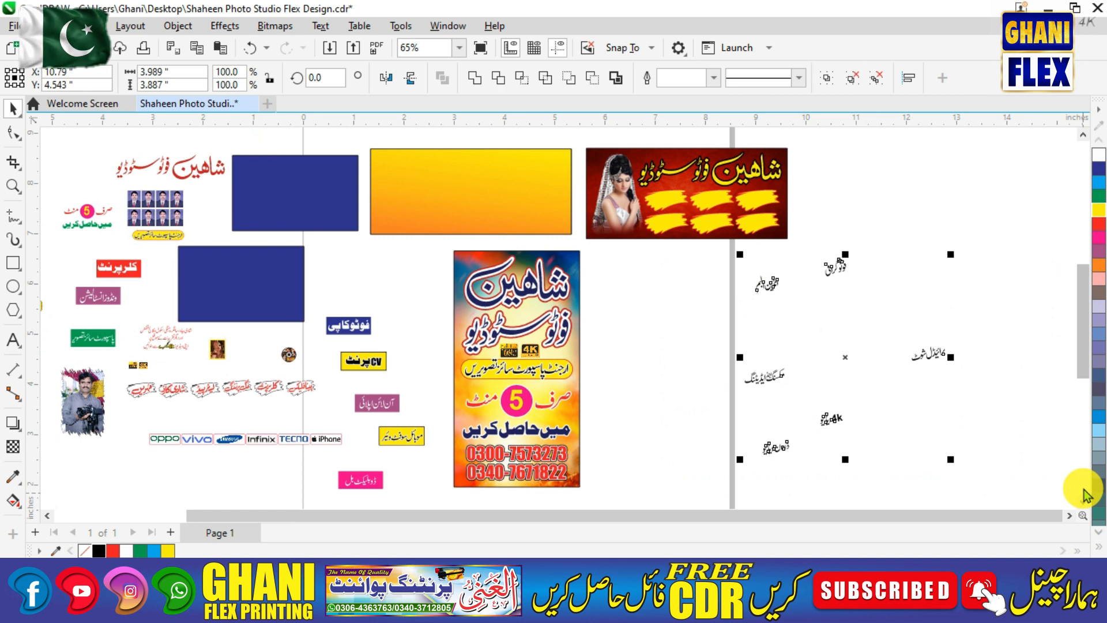
pyautogui.press('F4')
pyautogui.press('F2')
pyautogui.moveTo(720, 180); pyautogui.dragTo(1046, 453)
# Drag فوٹوگرافی, انڈین البم, 4k ویڈیو, برائیڈل شوٹ, مکسنگ اینڈ ایڈیٹنگ and ڈرون ویڈیو onto the brushes.
pyautogui.moveTo(642, 239); pyautogui.dragTo(536, 141)
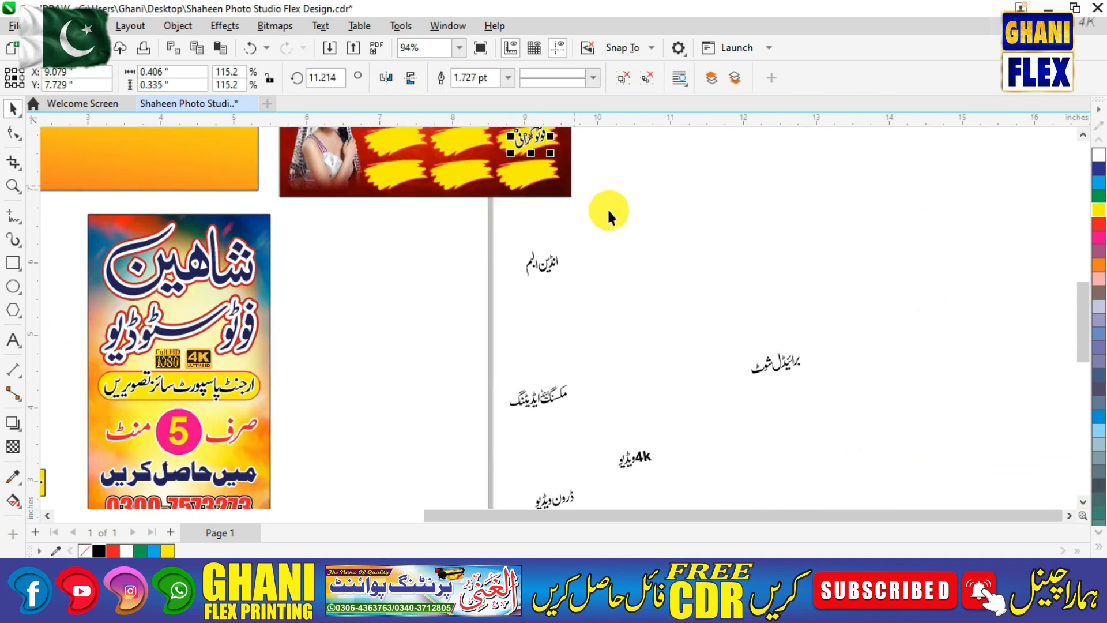
pyautogui.moveTo(544, 270); pyautogui.dragTo(472, 137)
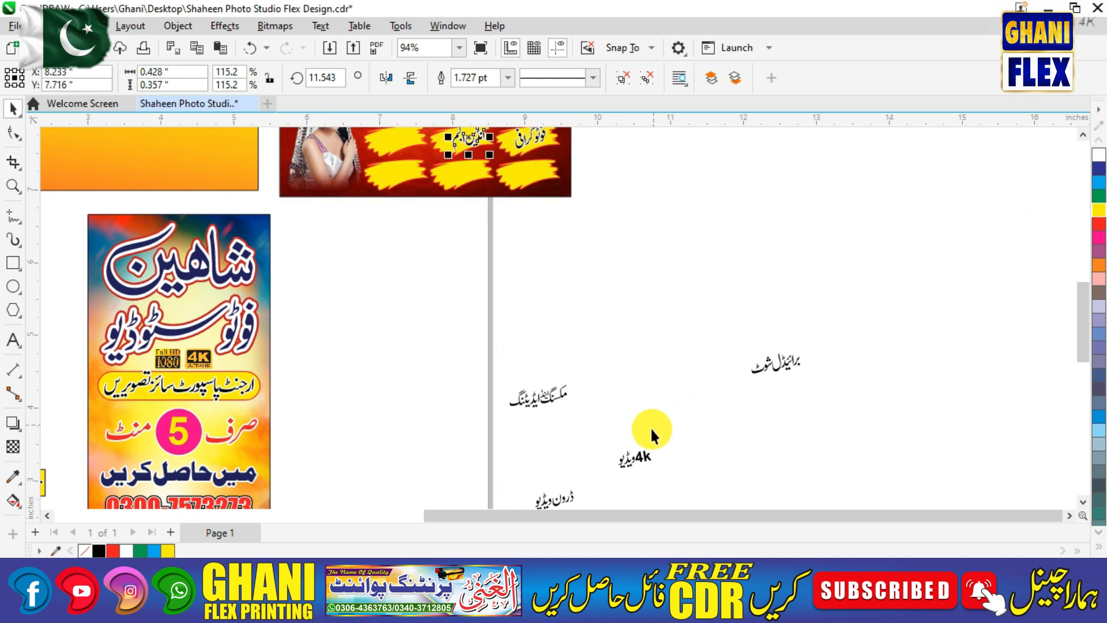
pyautogui.moveTo(644, 461); pyautogui.dragTo(399, 145)
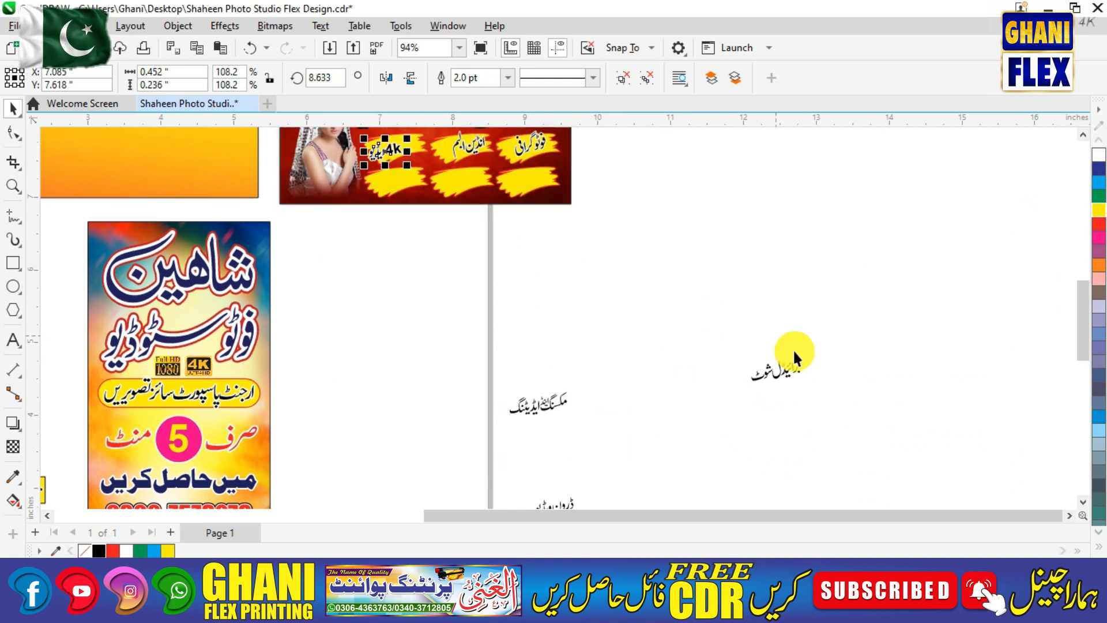
pyautogui.moveTo(762, 372); pyautogui.dragTo(518, 178)
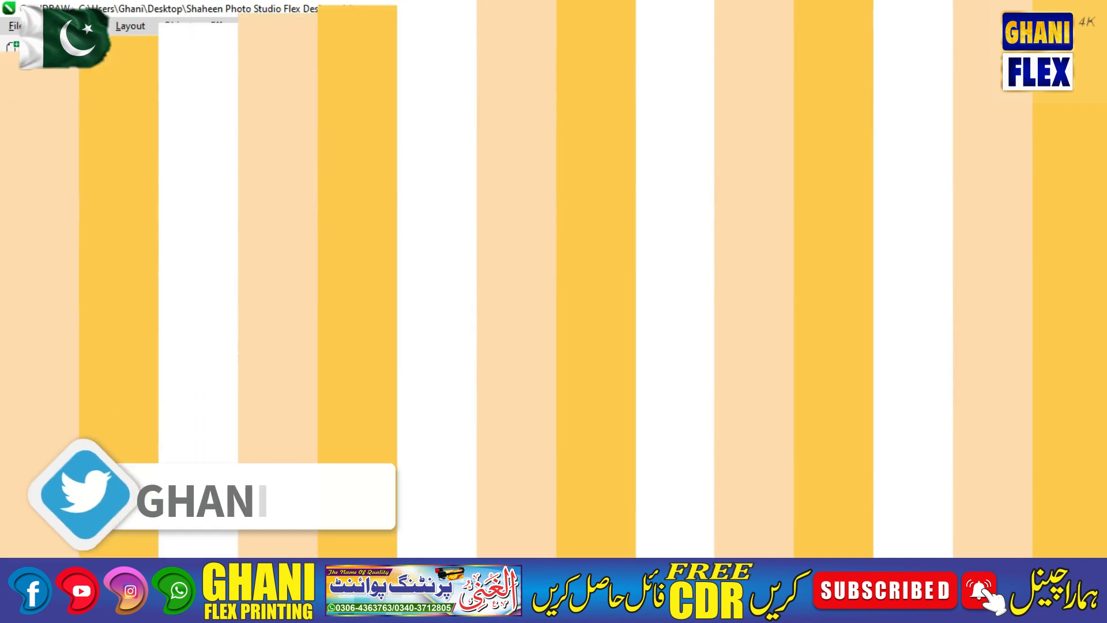
pyautogui.moveTo(545, 407); pyautogui.dragTo(468, 186)
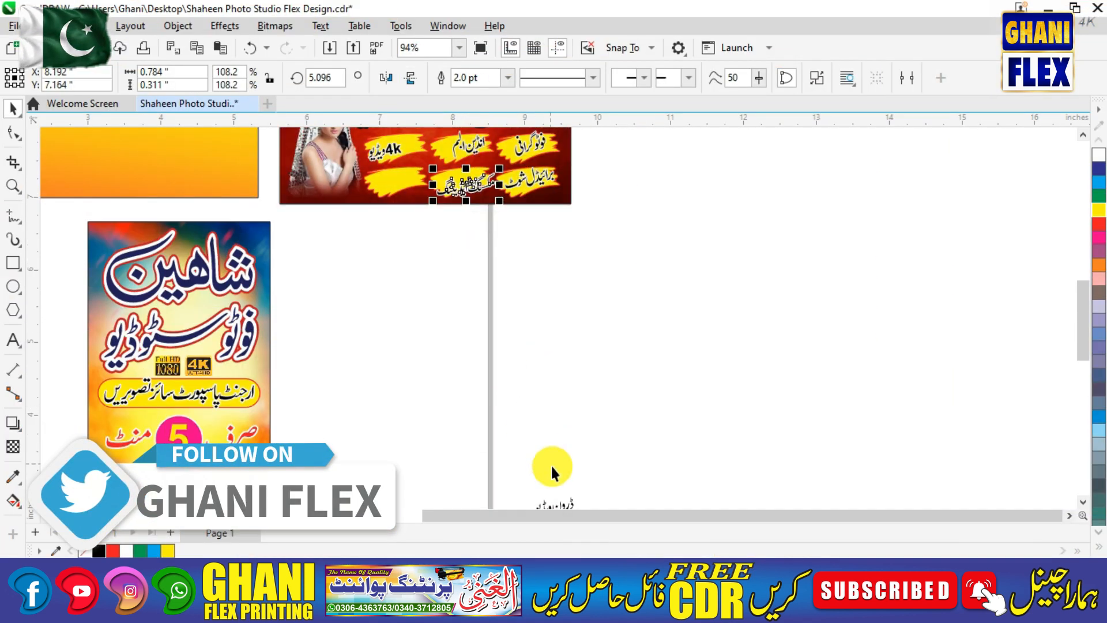
pyautogui.moveTo(573, 506); pyautogui.dragTo(413, 179)
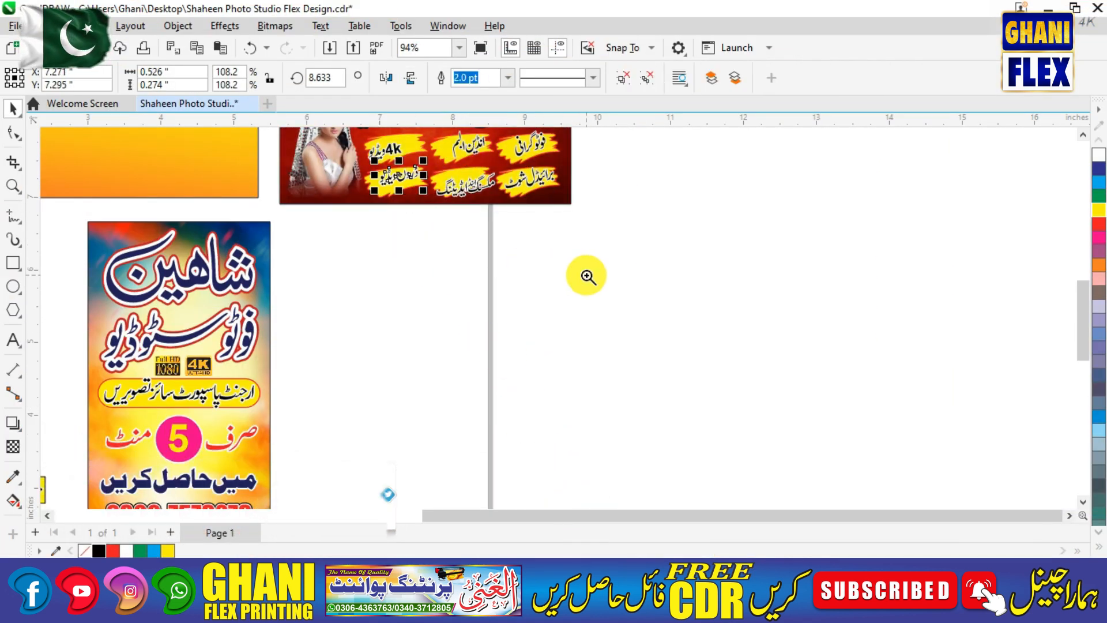
pyautogui.scroll(1, 585, 274)
pyautogui.scroll(2, 414, 156)
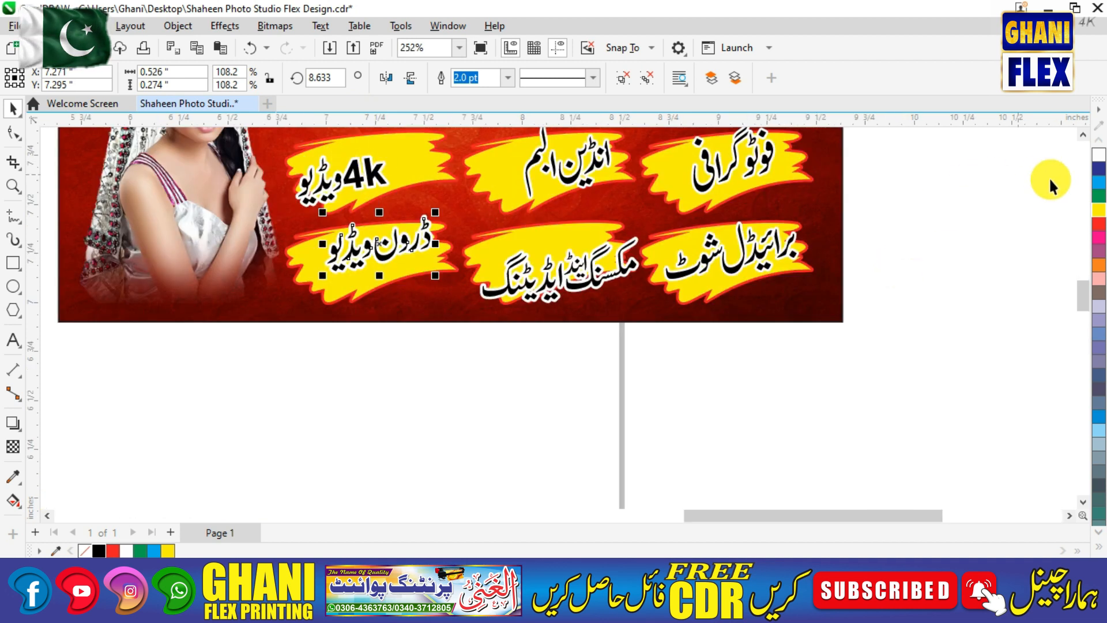
# Centre each of the six Urdu labels on its brush stroke, then zoom to fit the page.
pyautogui.moveTo(1085, 296); pyautogui.dragTo(1017, 274)
pyautogui.moveTo(754, 339); pyautogui.dragTo(750, 347)
pyautogui.moveTo(571, 341)
pyautogui.mouseDown()
pyautogui.moveTo(547, 358)
pyautogui.moveTo(554, 346)
pyautogui.mouseUp()
pyautogui.moveTo(372, 349); pyautogui.dragTo(393, 332)
pyautogui.moveTo(420, 417); pyautogui.dragTo(417, 435)
pyautogui.moveTo(551, 453); pyautogui.dragTo(537, 442)
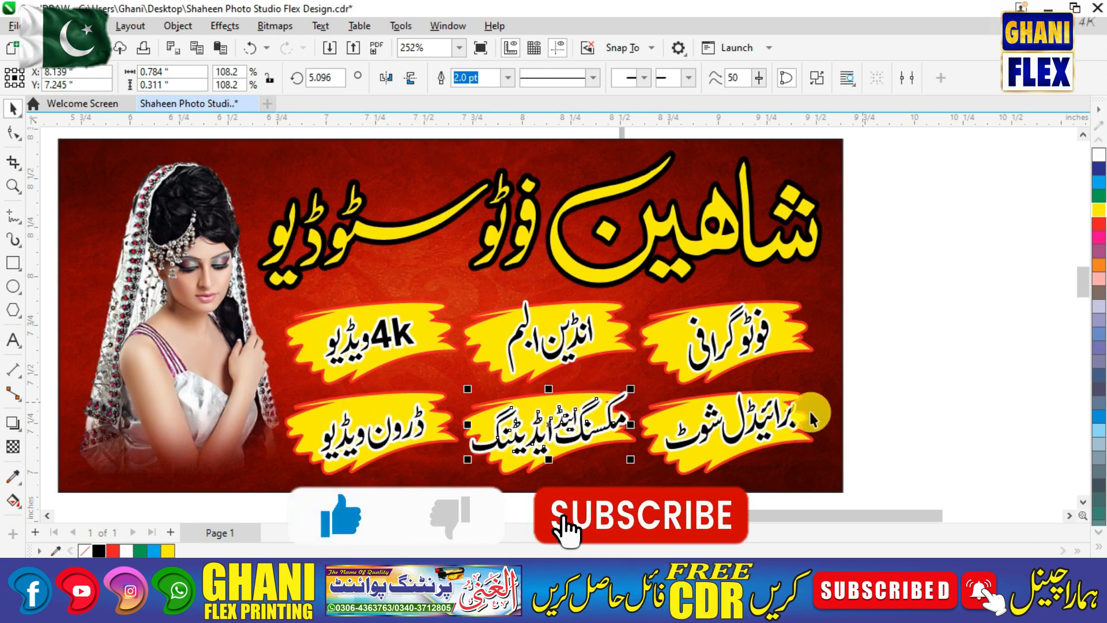
pyautogui.moveTo(730, 442); pyautogui.dragTo(772, 445)
pyautogui.click(936, 414)
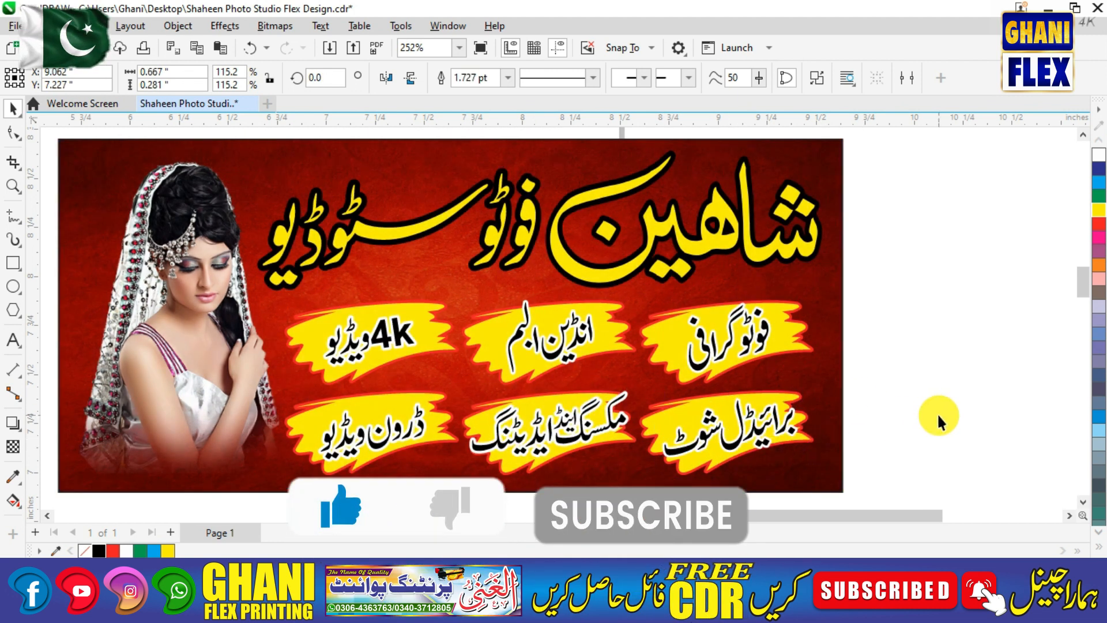
pyautogui.press('F4')
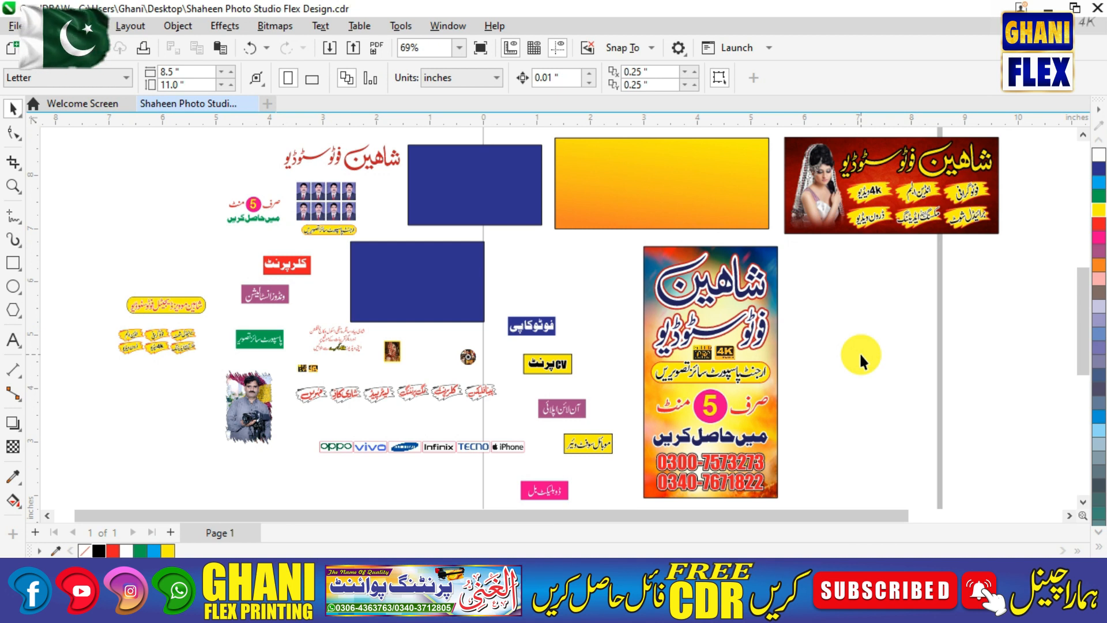
# Place the فوٹوکاپی label on the yellow service board.
pyautogui.click(541, 326)
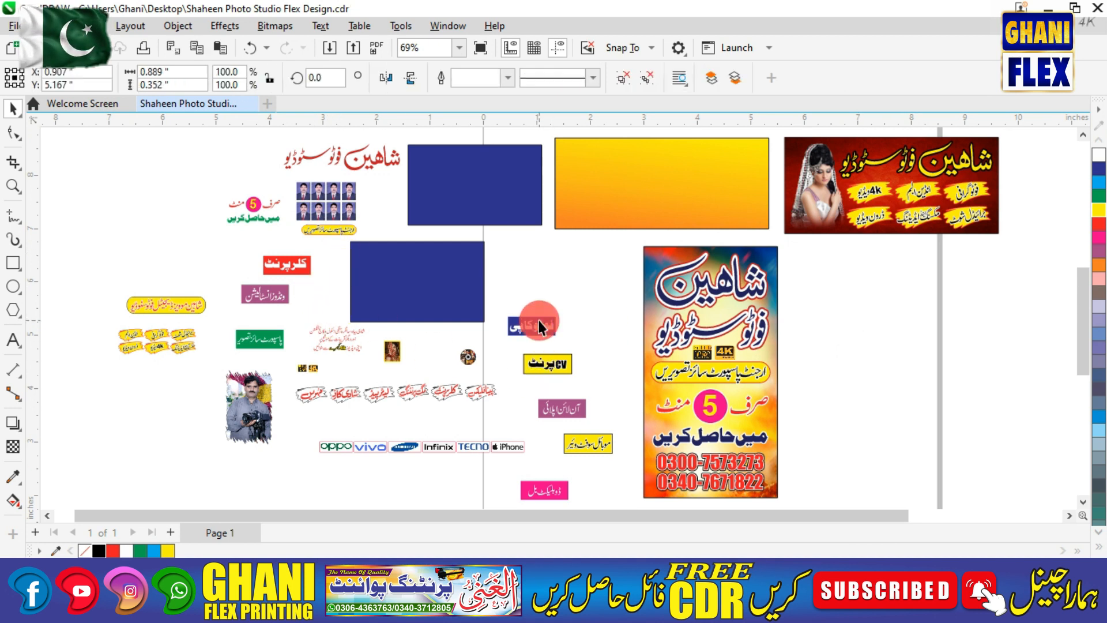
pyautogui.moveTo(537, 317)
pyautogui.mouseDown()
pyautogui.moveTo(695, 171)
pyautogui.moveTo(738, 159)
pyautogui.mouseUp()
pyautogui.press('F2')
pyautogui.moveTo(542, 132); pyautogui.dragTo(884, 285)
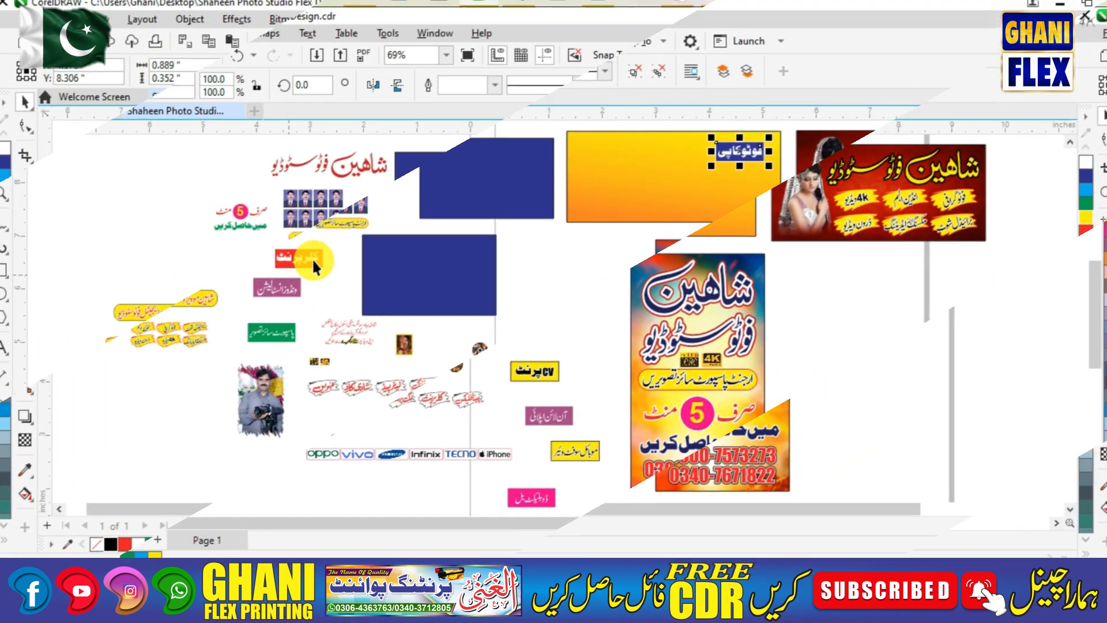
pyautogui.moveTo(732, 153); pyautogui.dragTo(653, 151)
# Put the CV پرنٹ and آن لائن اپلائی labels on the board.
pyautogui.moveTo(279, 289); pyautogui.dragTo(550, 262)
pyautogui.moveTo(561, 369); pyautogui.dragTo(690, 188)
pyautogui.moveTo(554, 409); pyautogui.dragTo(577, 166)
pyautogui.moveTo(534, 134); pyautogui.dragTo(854, 237)
# Add the کلرپرنٹ label near the board's top and adjust the other labels' positions.
pyautogui.moveTo(678, 238); pyautogui.dragTo(705, 233)
pyautogui.moveTo(403, 219); pyautogui.dragTo(376, 201)
pyautogui.moveTo(240, 228); pyautogui.dragTo(216, 220)
pyautogui.moveTo(690, 236); pyautogui.dragTo(704, 238)
pyautogui.click(542, 320)
pyautogui.click(542, 317)
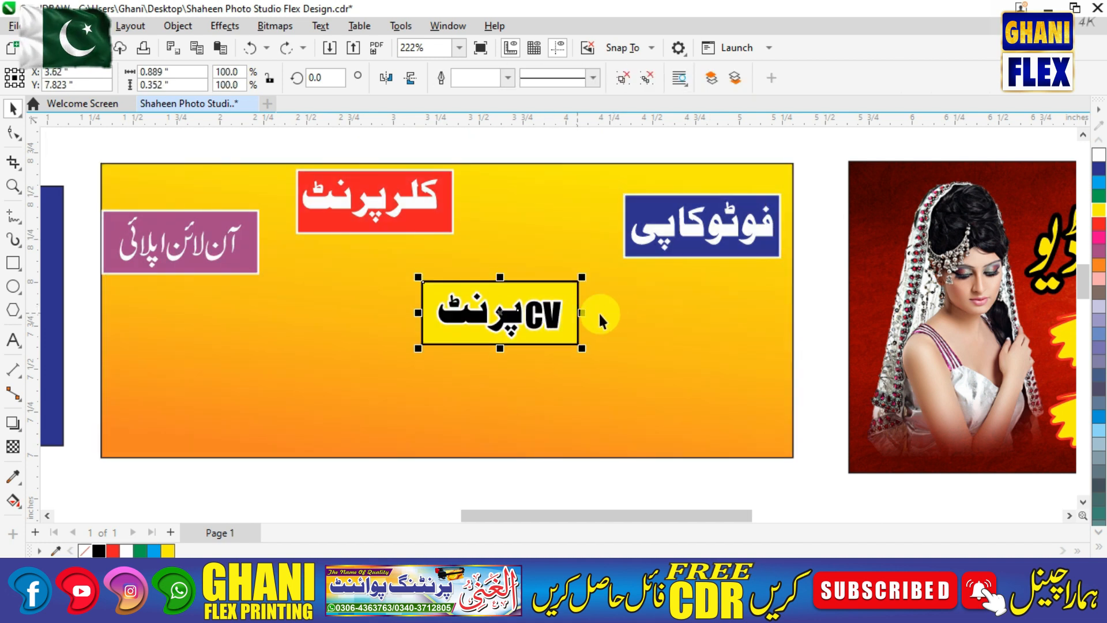
# Place CV print beside photocopy with tops aligned, and bring colour print into the row.
pyautogui.hotkey('ctrl', 'z')
pyautogui.moveTo(561, 288); pyautogui.dragTo(657, 222)
pyautogui.keyDown('shift'); pyautogui.click(743, 248); pyautogui.keyUp('shift')
pyautogui.press('e')
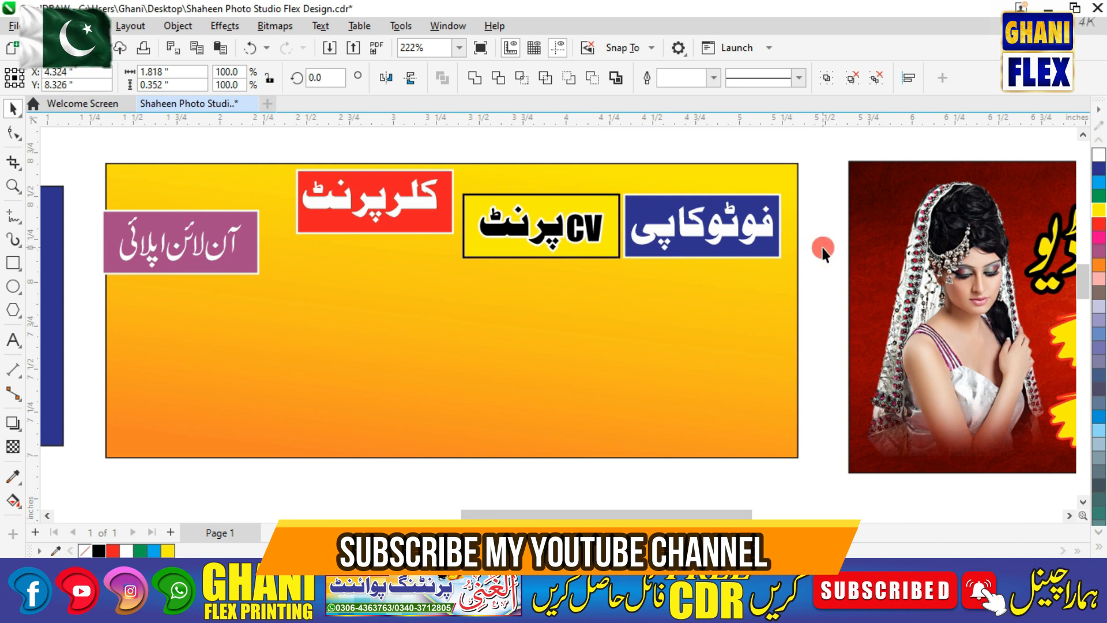
pyautogui.click(821, 245)
pyautogui.moveTo(512, 212); pyautogui.dragTo(509, 212)
pyautogui.moveTo(388, 208); pyautogui.dragTo(395, 233)
pyautogui.keyDown('shift'); pyautogui.click(540, 219); pyautogui.keyUp('shift')
# Move online apply beside colour print and top-align all four labels.
pyautogui.moveTo(233, 232); pyautogui.dragTo(271, 233)
pyautogui.keyDown('shift'); pyautogui.click(354, 222); pyautogui.keyUp('shift')
pyautogui.keyDown('shift'); pyautogui.click(542, 230); pyautogui.keyUp('shift')
pyautogui.keyDown('shift'); pyautogui.click(658, 227); pyautogui.keyUp('shift')
pyautogui.press('e')
pyautogui.click(815, 185)
# Nudge the online apply, colour print and CV print labels left to even the spacing.
pyautogui.click(224, 212)
pyautogui.press('Left')
pyautogui.press('Left')
pyautogui.press('Left')
pyautogui.click(374, 235)
pyautogui.press('Left')
pyautogui.press('Left')
pyautogui.press('Left')
pyautogui.press('Left')
pyautogui.press('Left')
pyautogui.click(528, 239)
pyautogui.press('Left')
pyautogui.press('Left')
pyautogui.press('Left')
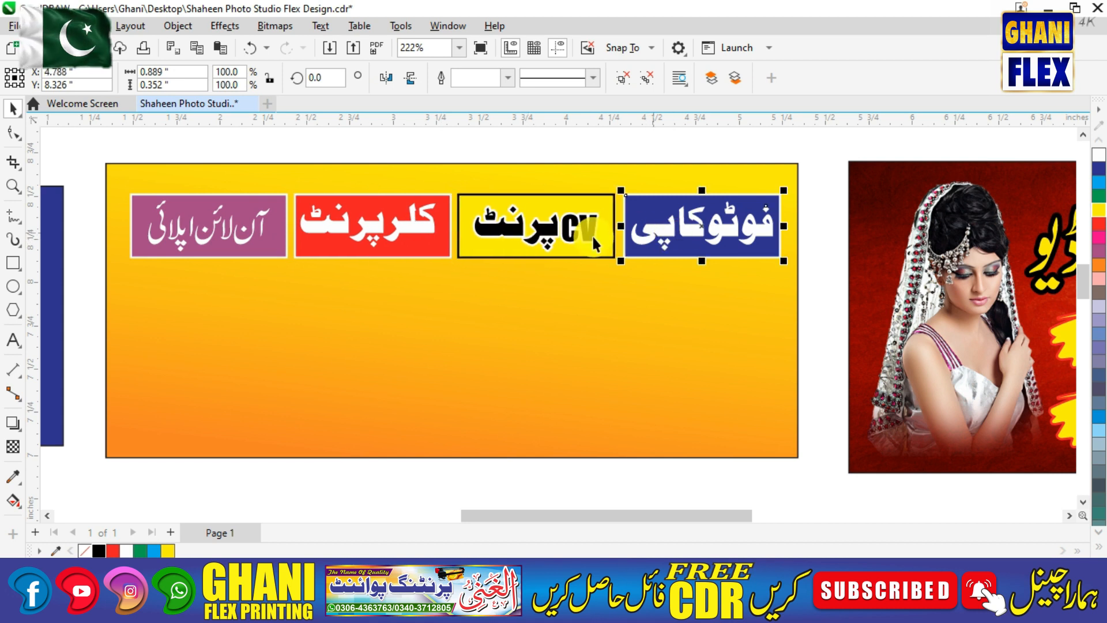
pyautogui.click(315, 238)
pyautogui.click(165, 238)
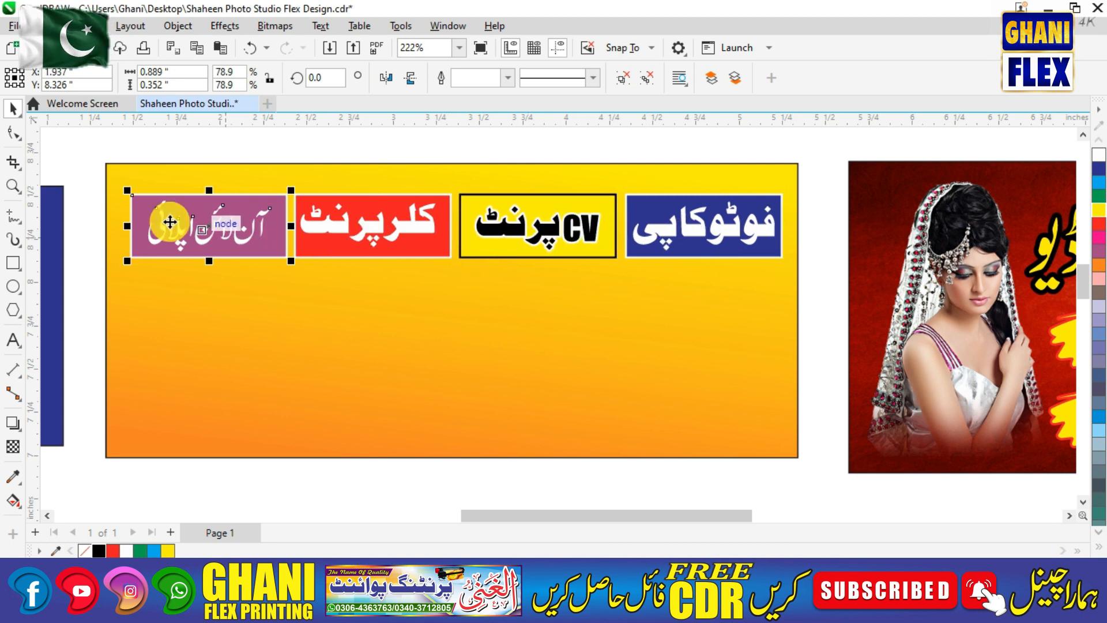
# Group the four top-row labels and centre the group horizontally on the board.
pyautogui.moveTo(86, 167); pyautogui.dragTo(825, 303)
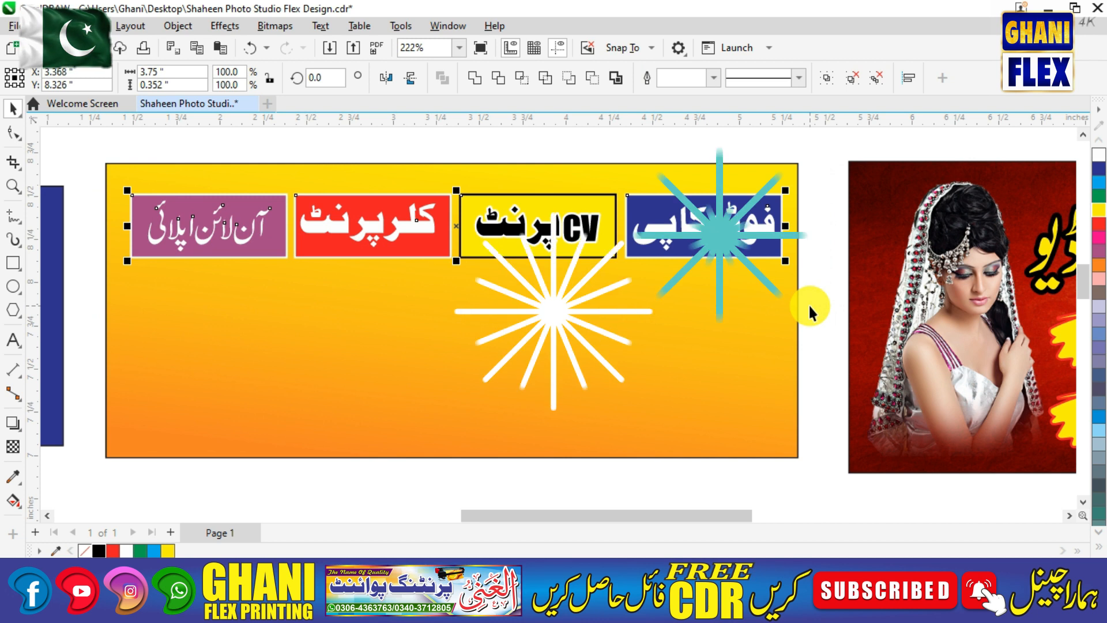
pyautogui.hotkey('ctrl', 'g')
pyautogui.keyDown('shift'); pyautogui.click(705, 353); pyautogui.keyUp('shift')
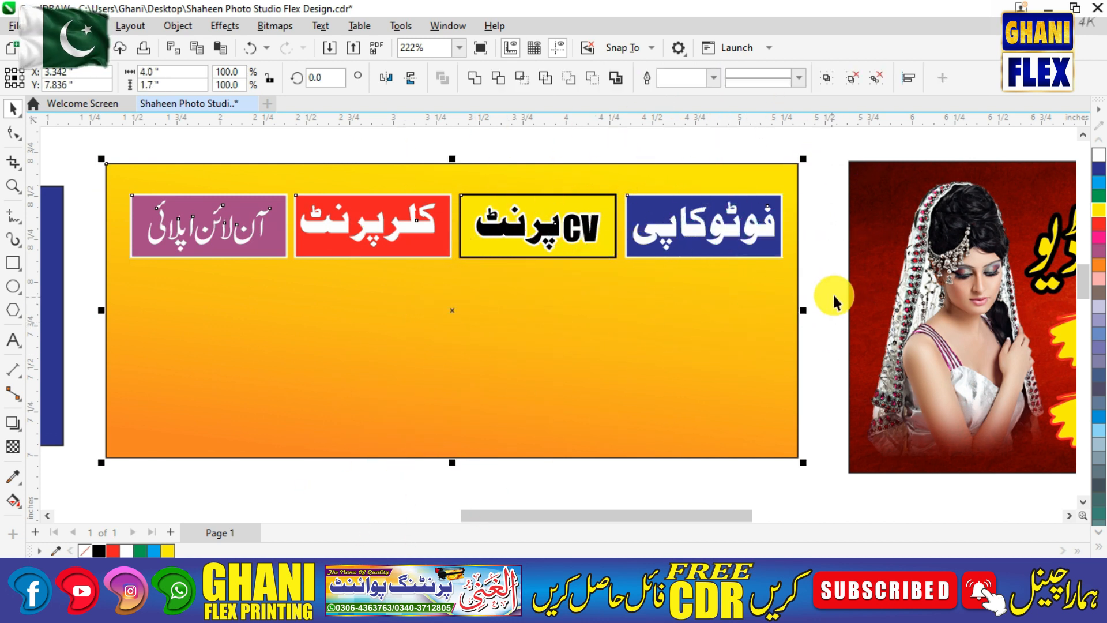
pyautogui.press('c')
pyautogui.click(842, 268)
pyautogui.click(748, 212)
pyautogui.click(795, 264)
pyautogui.press('F4')
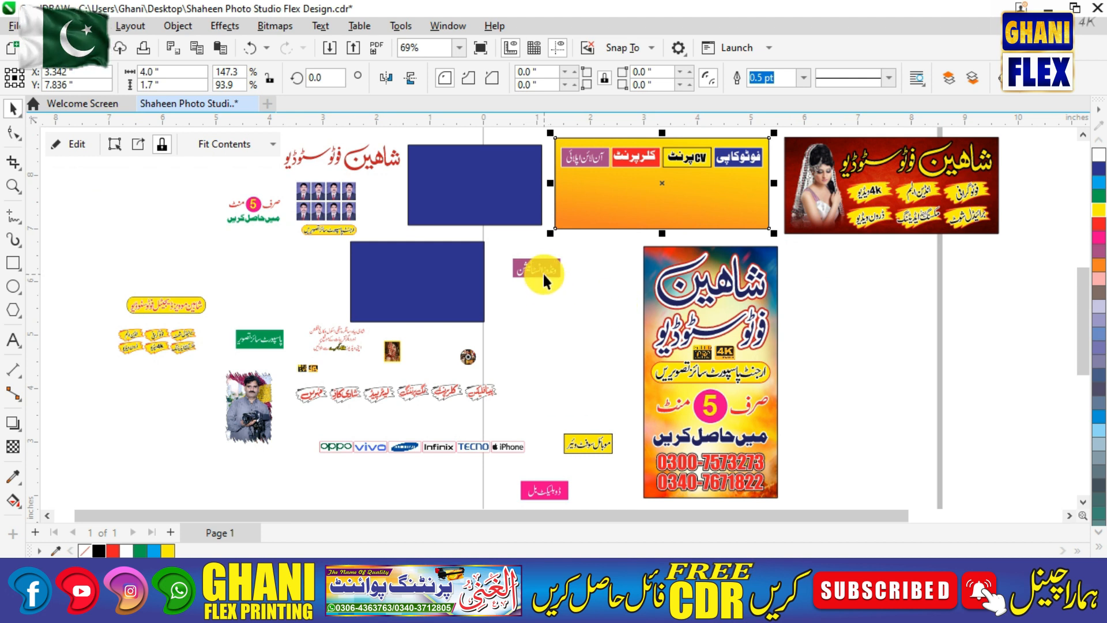
# Drag the duplicate bill, mobile software, Windows installation and passport photos labels into the board.
pyautogui.moveTo(558, 492); pyautogui.dragTo(751, 190)
pyautogui.moveTo(593, 435); pyautogui.dragTo(676, 190)
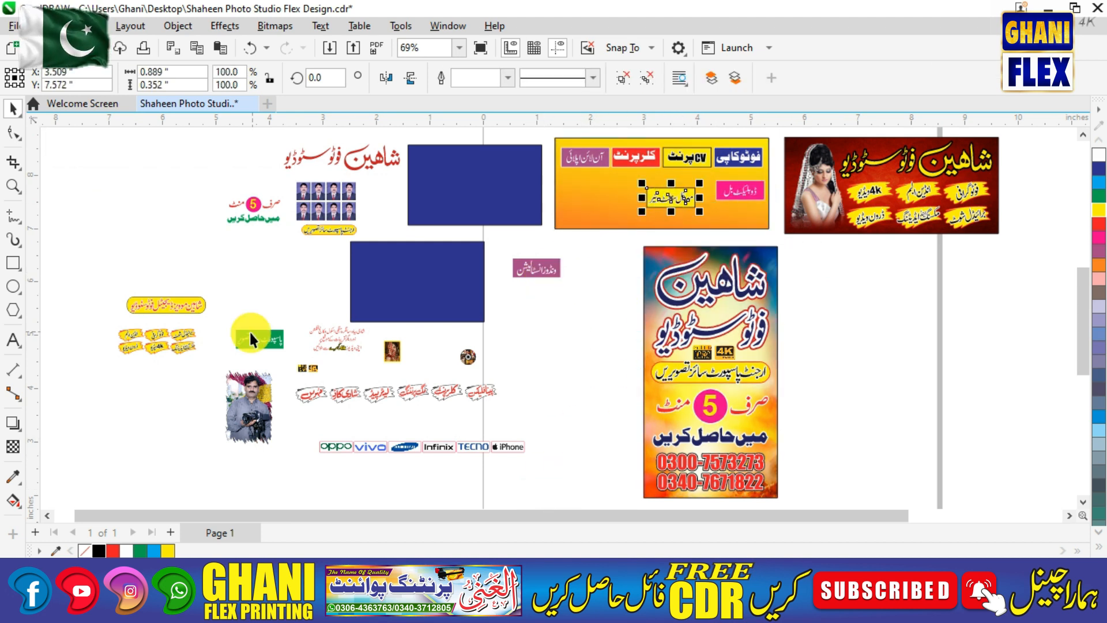
pyautogui.moveTo(183, 328); pyautogui.dragTo(602, 207)
pyautogui.moveTo(254, 341); pyautogui.dragTo(621, 185)
pyautogui.press('F2')
pyautogui.moveTo(531, 154); pyautogui.dragTo(816, 252)
# Lay the four labels roughly in a row, with duplicate bill under photocopy.
pyautogui.moveTo(568, 287); pyautogui.dragTo(303, 259)
pyautogui.moveTo(409, 237); pyautogui.dragTo(658, 249)
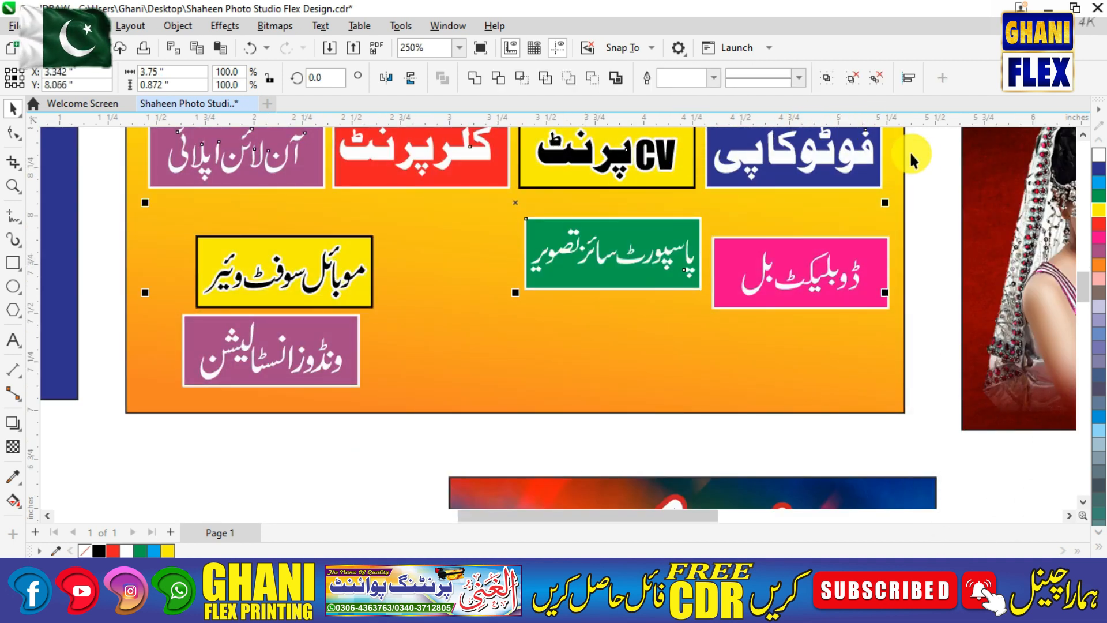
pyautogui.press('Escape')
pyautogui.click(695, 171)
pyautogui.click(626, 80)
pyautogui.click(1006, 238)
pyautogui.press('Escape')
pyautogui.moveTo(802, 278); pyautogui.dragTo(802, 266)
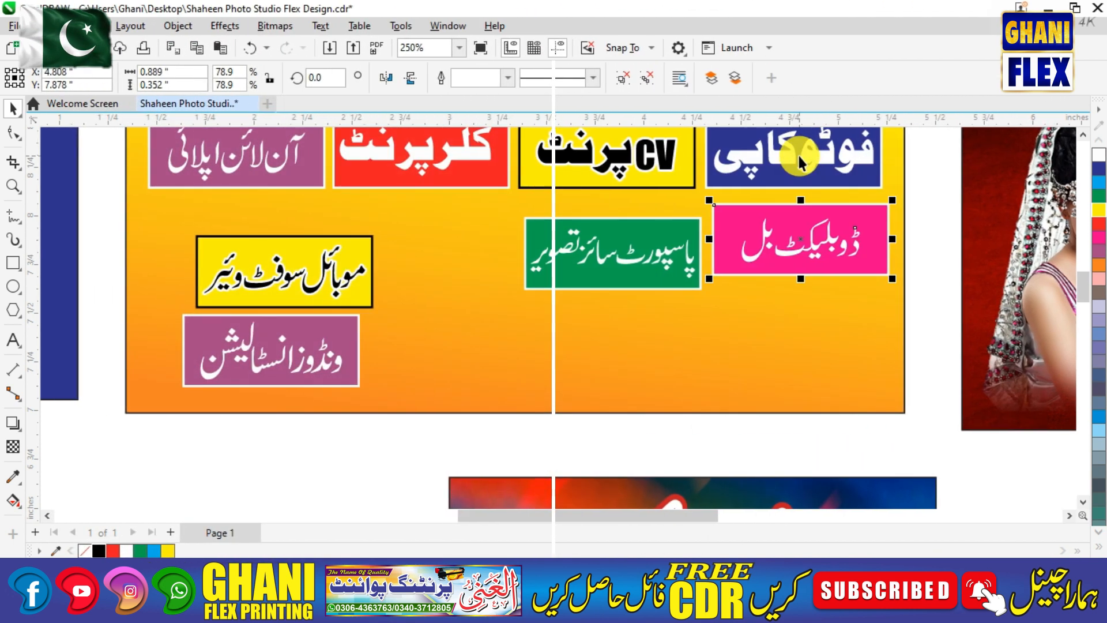
# Centre passport photos, mobile software and Windows installation beneath CV print, colour print and online apply.
pyautogui.click(634, 263)
pyautogui.keyDown('shift'); pyautogui.click(599, 175); pyautogui.keyUp('shift')
pyautogui.press('c')
pyautogui.click(326, 302)
pyautogui.keyDown('shift'); pyautogui.click(401, 182); pyautogui.keyUp('shift')
pyautogui.press('c')
pyautogui.click(244, 319)
pyautogui.keyDown('shift'); pyautogui.click(245, 180); pyautogui.keyUp('shift')
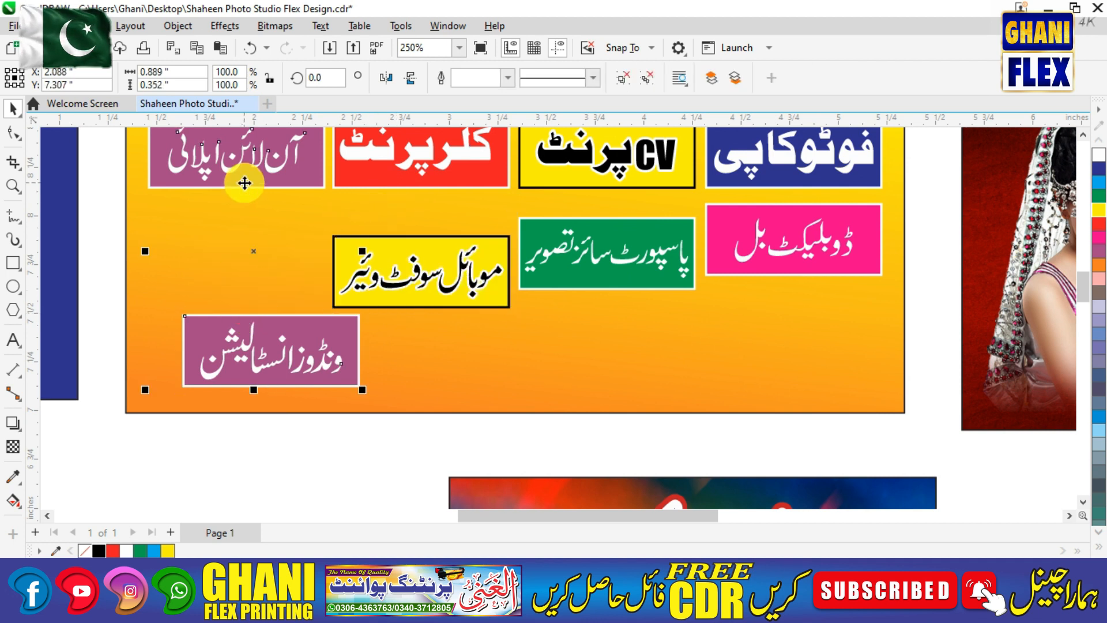
pyautogui.press('c')
pyautogui.click(358, 423)
# Left-align mobile software under online apply, recentre Windows installation, and select the second row.
pyautogui.click(424, 279)
pyautogui.keyDown('shift'); pyautogui.click(272, 168); pyautogui.keyUp('shift')
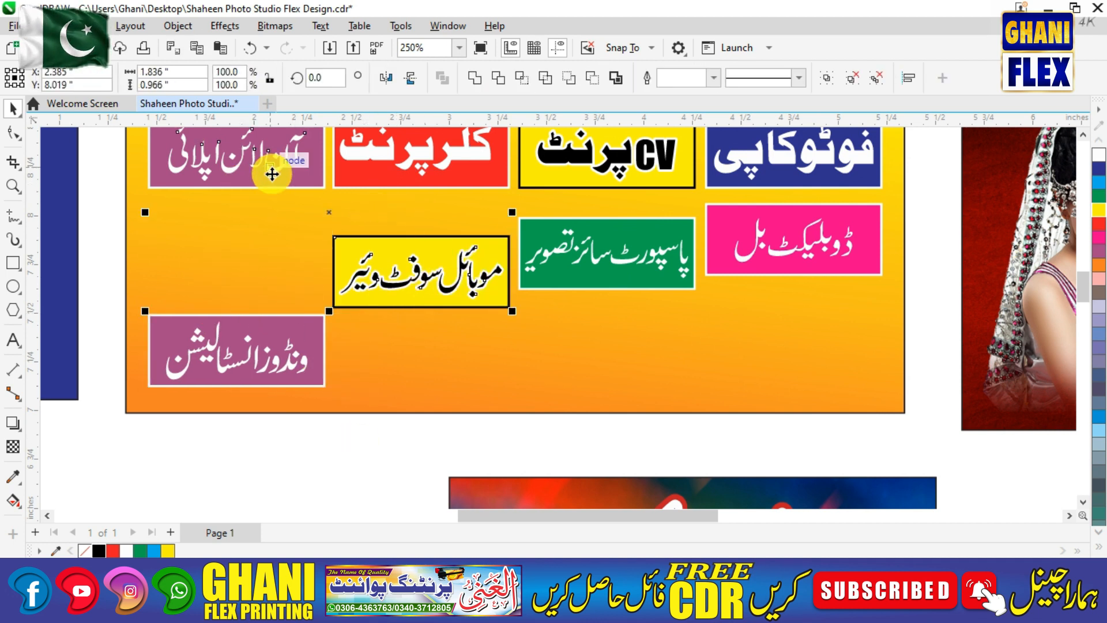
pyautogui.press('l')
pyautogui.click(373, 479)
pyautogui.click(314, 353)
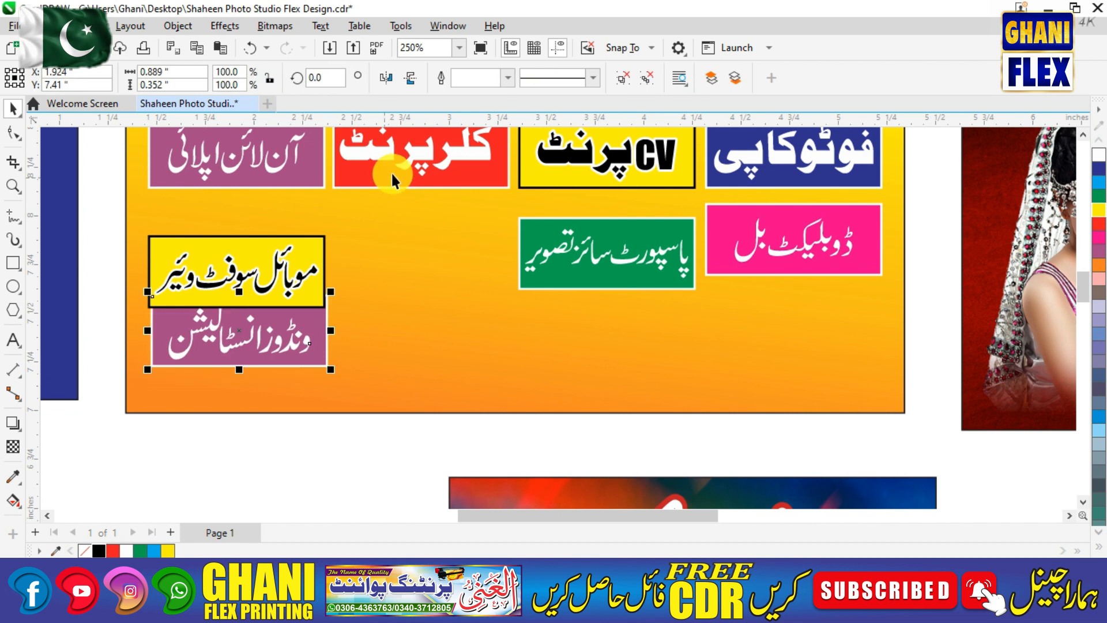
pyautogui.keyDown('shift'); pyautogui.click(388, 173); pyautogui.keyUp('shift')
pyautogui.press('c')
pyautogui.click(389, 436)
pyautogui.click(438, 333)
pyautogui.keyDown('shift'); pyautogui.click(632, 246); pyautogui.keyUp('shift')
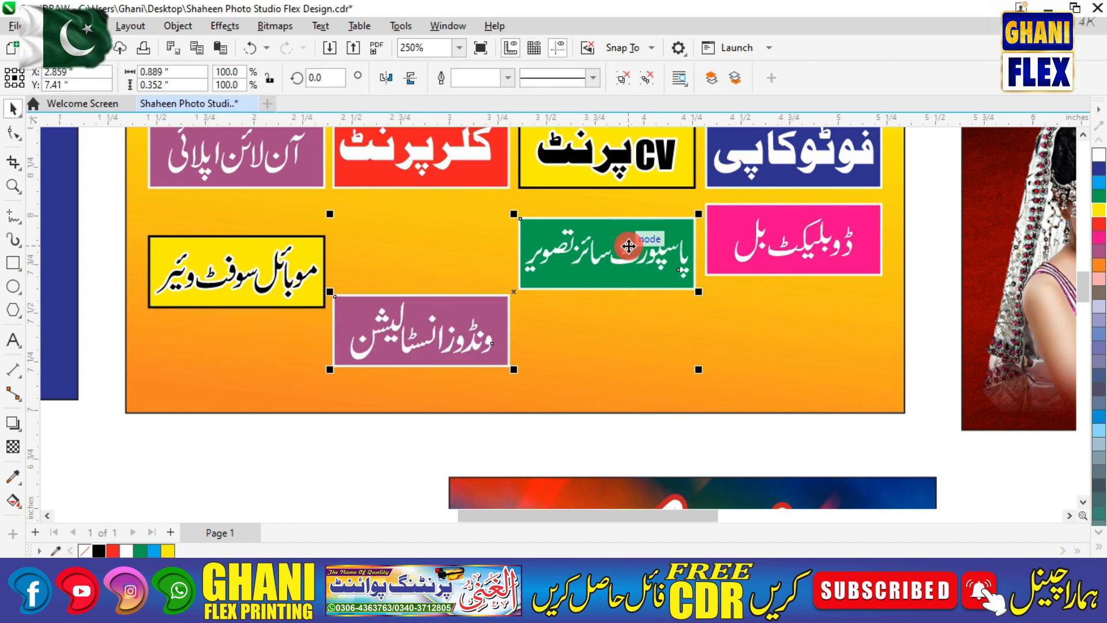
pyautogui.keyDown('shift'); pyautogui.click(168, 257); pyautogui.keyUp('shift')
pyautogui.keyDown('shift'); pyautogui.click(759, 256); pyautogui.keyUp('shift')
# Line up the second-row labels in a single row.
pyautogui.press('e')
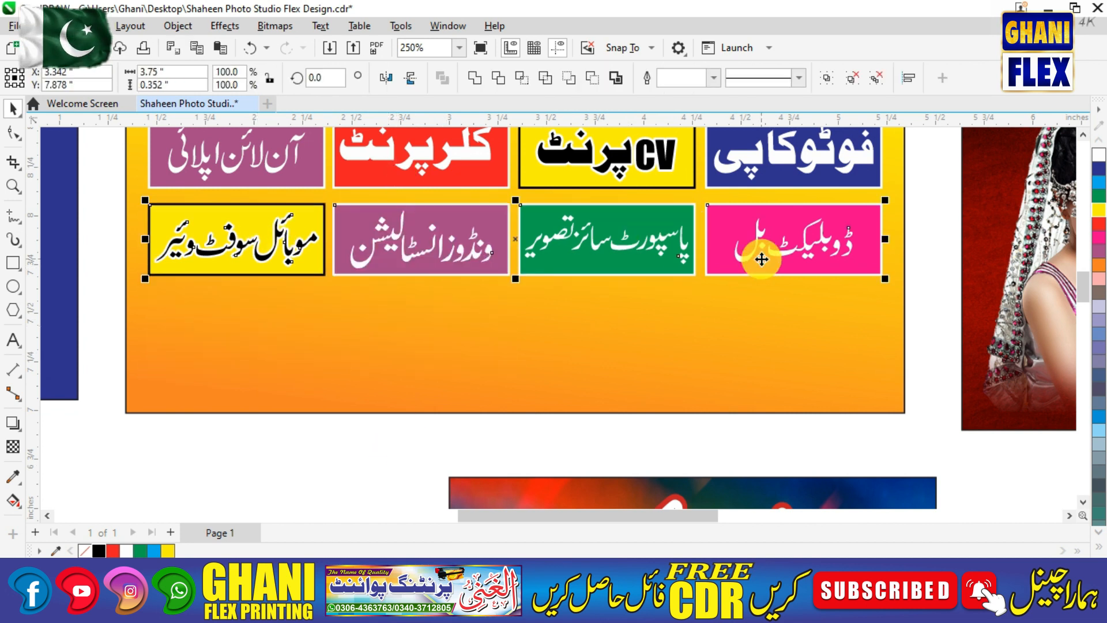
pyautogui.moveTo(937, 198); pyautogui.dragTo(366, 284)
pyautogui.moveTo(140, 312); pyautogui.dragTo(118, 317)
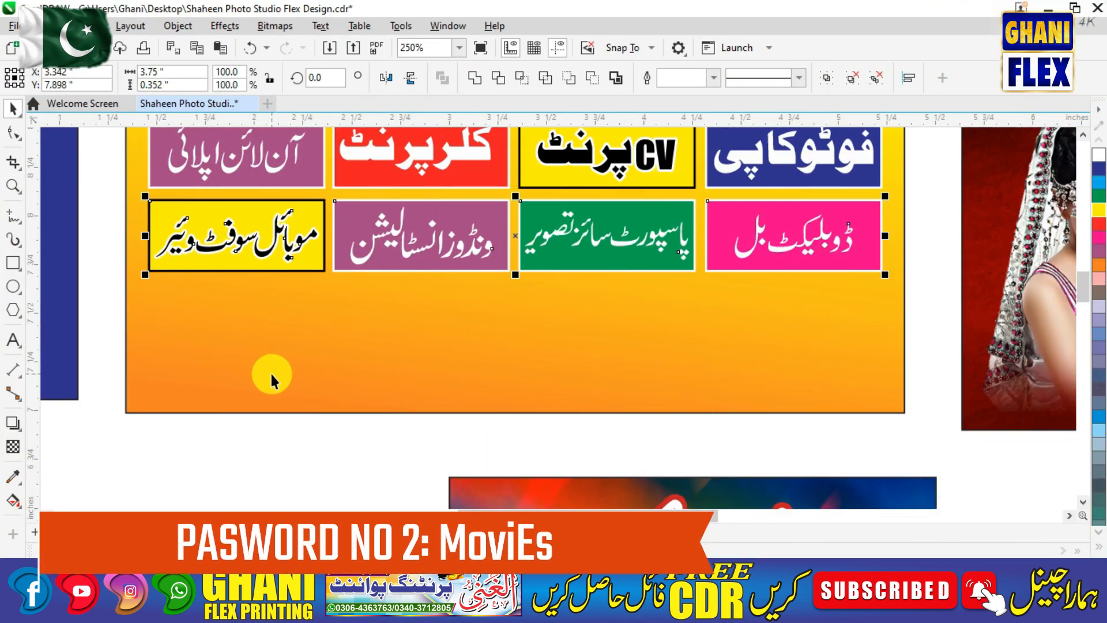
# Group the eight service labels, then nudge the group up and enlarge it slightly.
pyautogui.press('F4')
pyautogui.click(486, 351)
pyautogui.press('F2')
pyautogui.moveTo(536, 132); pyautogui.dragTo(788, 252)
pyautogui.moveTo(391, 254); pyautogui.dragTo(922, 359)
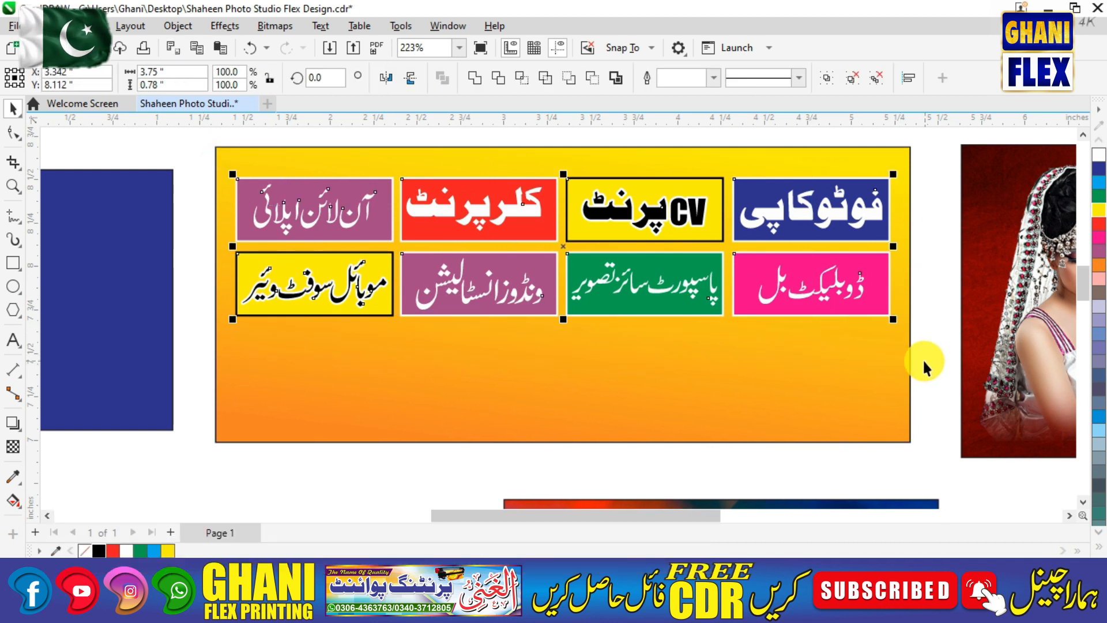
pyautogui.hotkey('ctrl', 'g')
pyautogui.click(870, 369)
pyautogui.click(922, 317)
pyautogui.moveTo(859, 204); pyautogui.dragTo(859, 186)
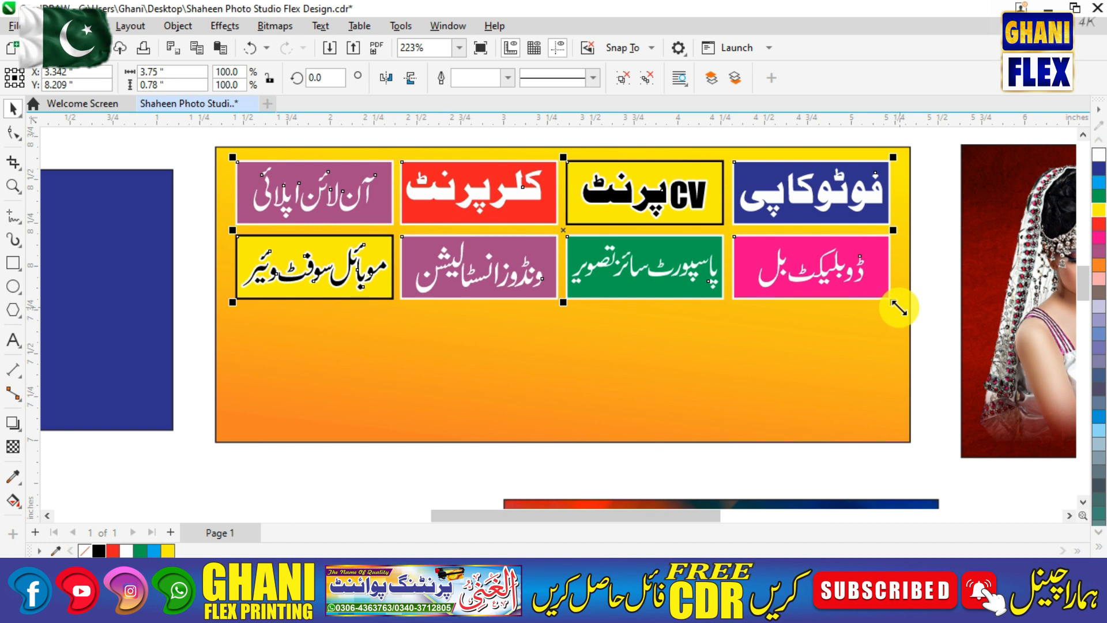
pyautogui.moveTo(903, 311); pyautogui.dragTo(905, 314)
pyautogui.keyDown('shift'); pyautogui.click(849, 344); pyautogui.keyUp('shift')
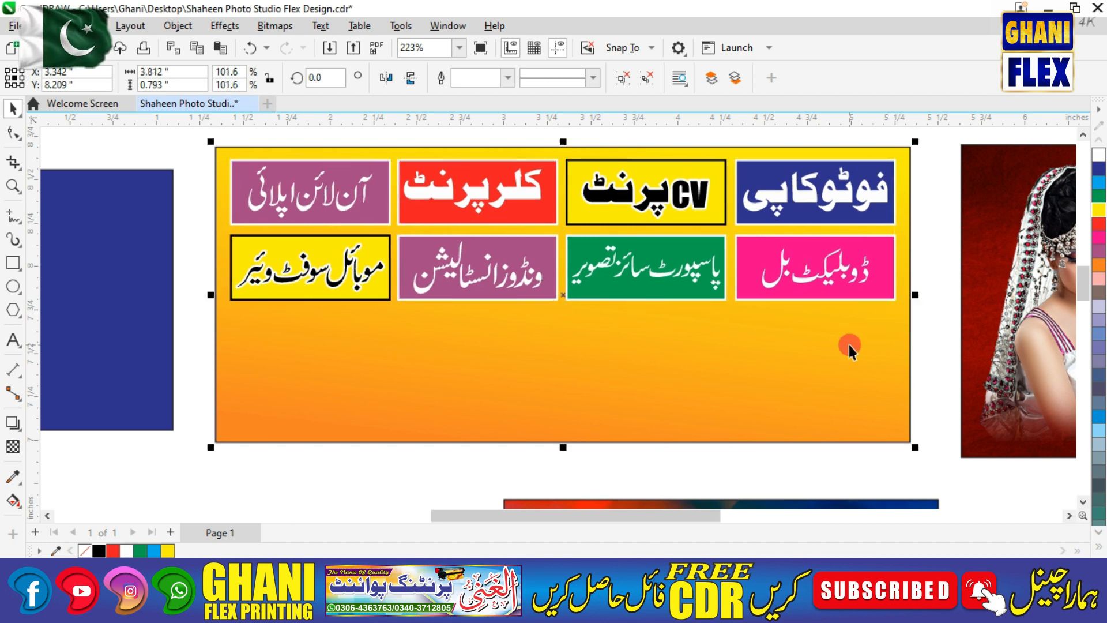
pyautogui.click(924, 289)
# Place the phone-brand logo strip centred along the bottom of the yellow board.
pyautogui.press('F4')
pyautogui.moveTo(423, 452); pyautogui.dragTo(612, 264)
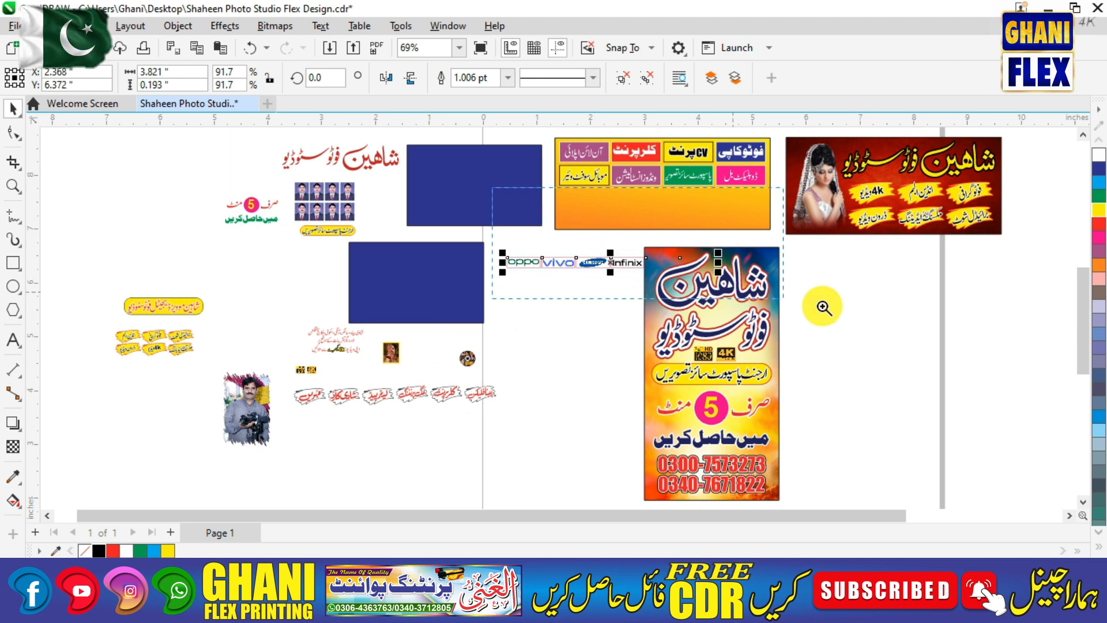
pyautogui.moveTo(683, 277); pyautogui.dragTo(929, 319)
pyautogui.keyDown('shift'); pyautogui.click(604, 255); pyautogui.keyUp('shift')
pyautogui.press('c')
pyautogui.click(763, 316)
pyautogui.moveTo(330, 334); pyautogui.dragTo(321, 227)
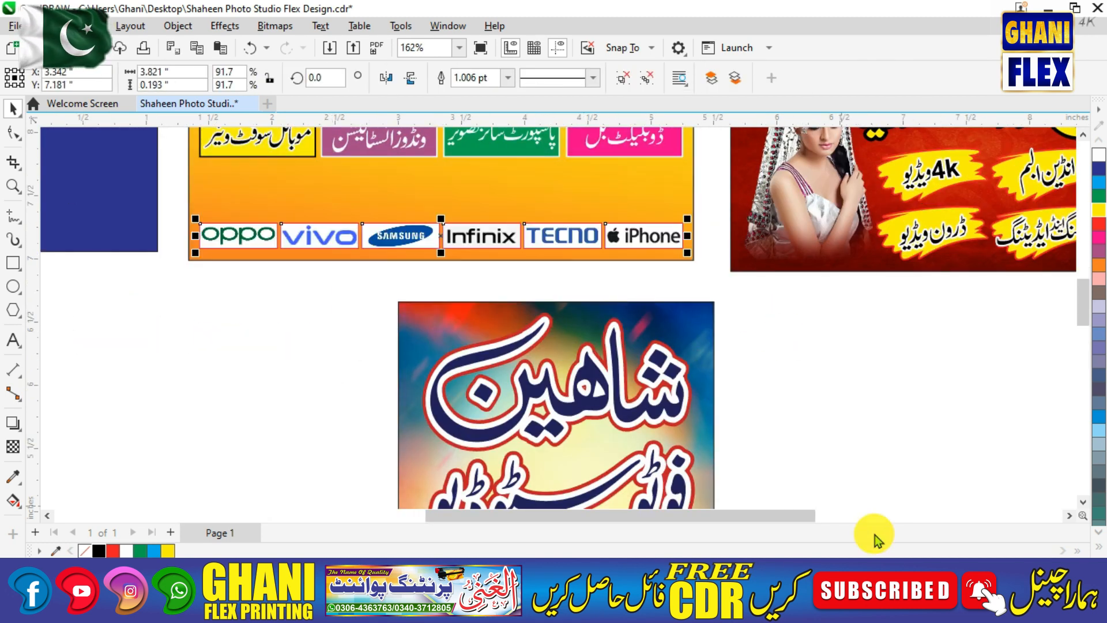
pyautogui.click(945, 611)
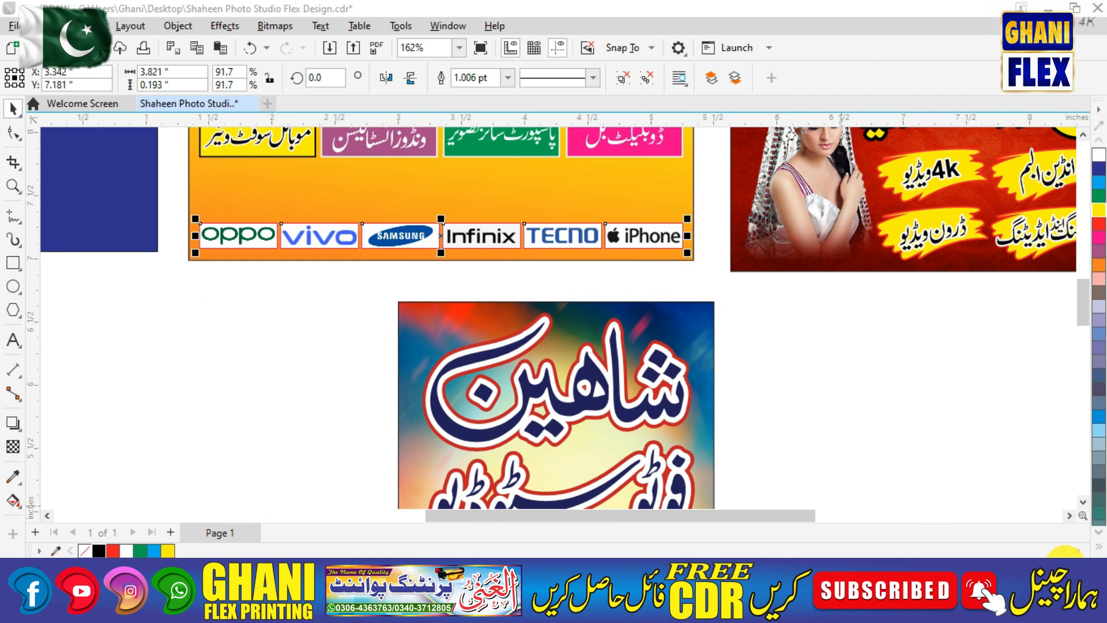
pyautogui.click(935, 455)
# Move the red splash-label strip into the board above the logo strip.
pyautogui.press('F3')
pyautogui.moveTo(471, 404); pyautogui.dragTo(728, 196)
pyautogui.press('F2')
pyautogui.moveTo(524, 171); pyautogui.dragTo(841, 267)
pyautogui.click(848, 358)
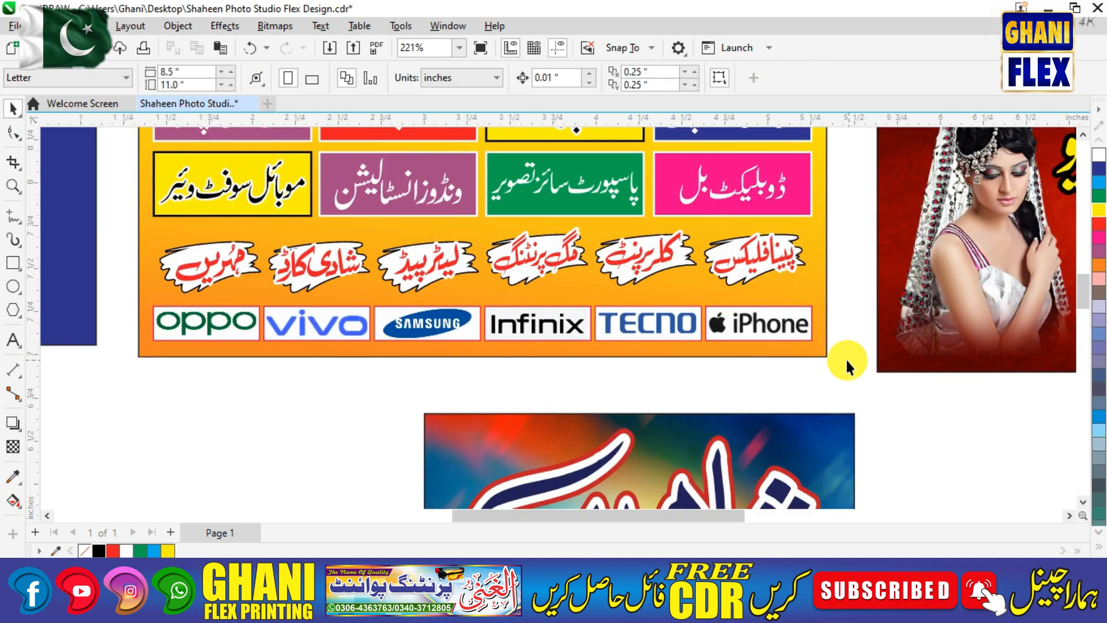
# Put the Urdu Shaheen Photo Studio title on the upper blue card, centred horizontally.
pyautogui.press('F3')
pyautogui.moveTo(351, 164); pyautogui.dragTo(476, 173)
pyautogui.press('F2')
pyautogui.moveTo(379, 140); pyautogui.dragTo(593, 254)
pyautogui.keyDown('shift'); pyautogui.click(578, 255); pyautogui.keyUp('shift')
pyautogui.press('c')
pyautogui.moveTo(743, 277); pyautogui.dragTo(742, 276)
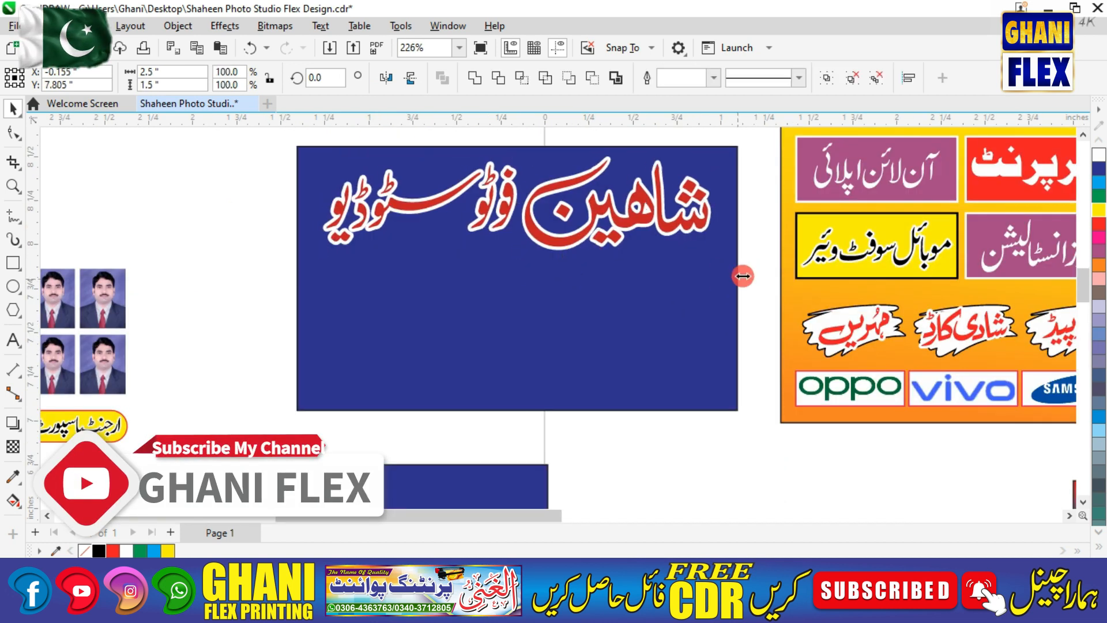
# Move the 5-minute offer text toward the blue card and select the urgent passport photos pill.
pyautogui.press('F3')
pyautogui.moveTo(251, 205); pyautogui.dragTo(530, 268)
pyautogui.press('F2')
pyautogui.moveTo(241, 162); pyautogui.dragTo(663, 343)
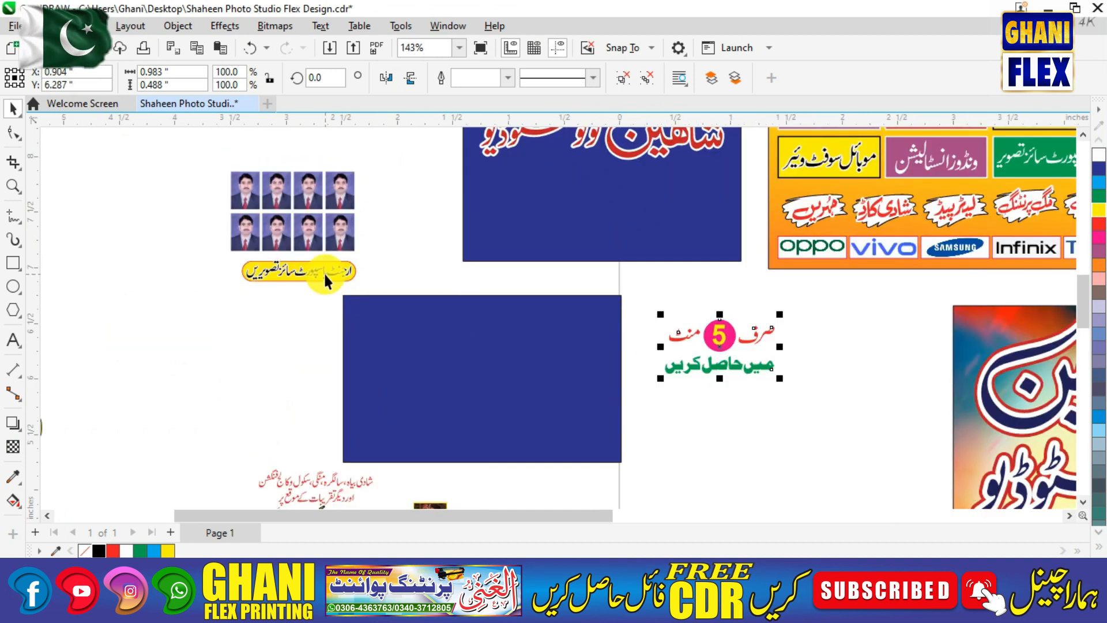
pyautogui.press('F3')
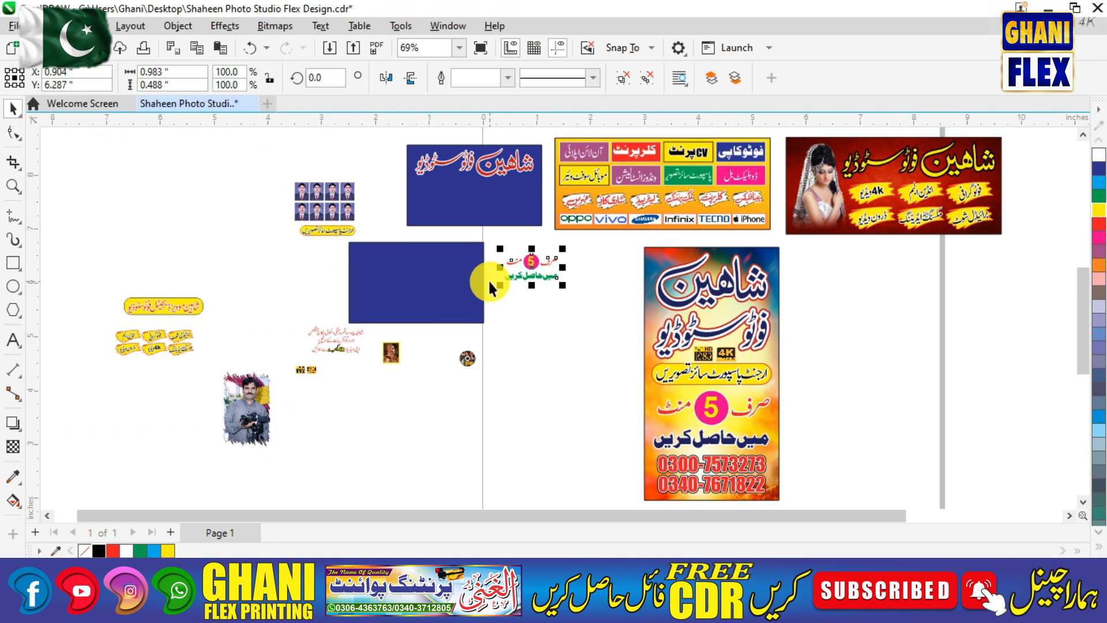
pyautogui.click(327, 229)
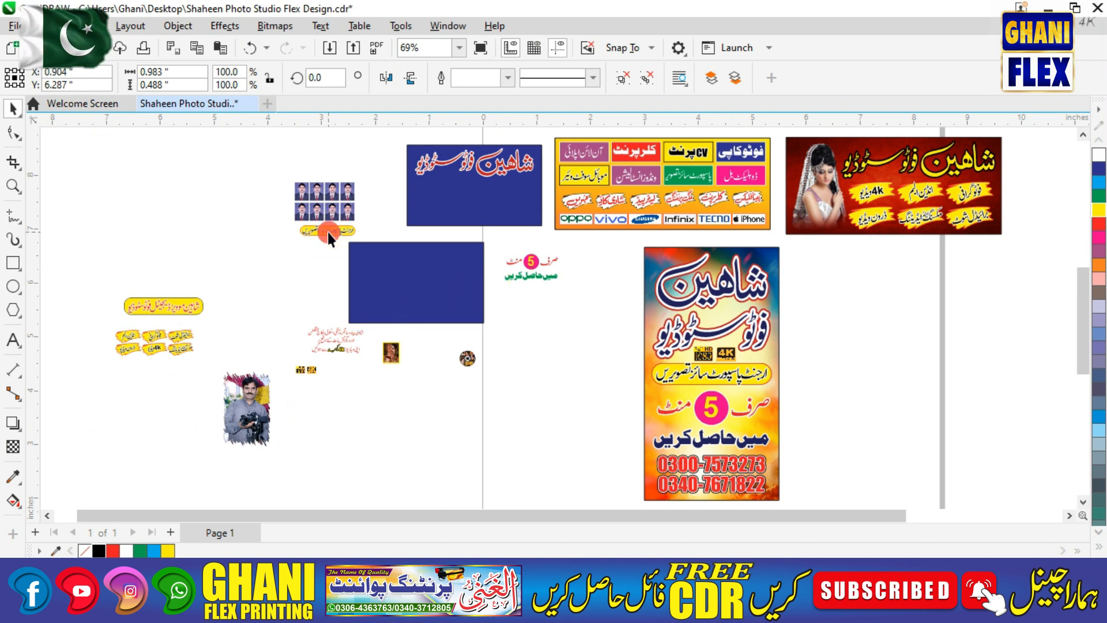
# Move the passport-photos pill and 5-minute offer text onto the blue card, pill above offer.
pyautogui.moveTo(327, 229); pyautogui.dragTo(396, 222)
pyautogui.press('z')
pyautogui.moveTo(306, 177)
pyautogui.mouseDown()
pyautogui.moveTo(633, 314)
pyautogui.moveTo(641, 340)
pyautogui.mouseUp()
pyautogui.moveTo(665, 383); pyautogui.dragTo(613, 249)
pyautogui.moveTo(402, 295); pyautogui.dragTo(655, 212)
pyautogui.scroll(2, 643, 293)
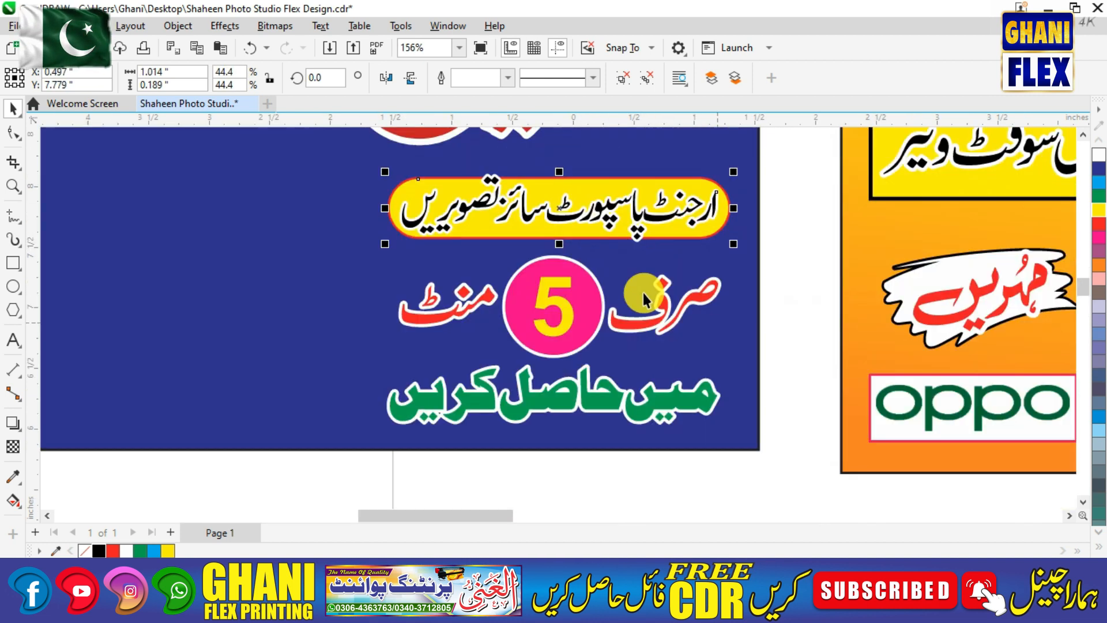
pyautogui.keyDown('shift'); pyautogui.click(642, 292); pyautogui.keyUp('shift')
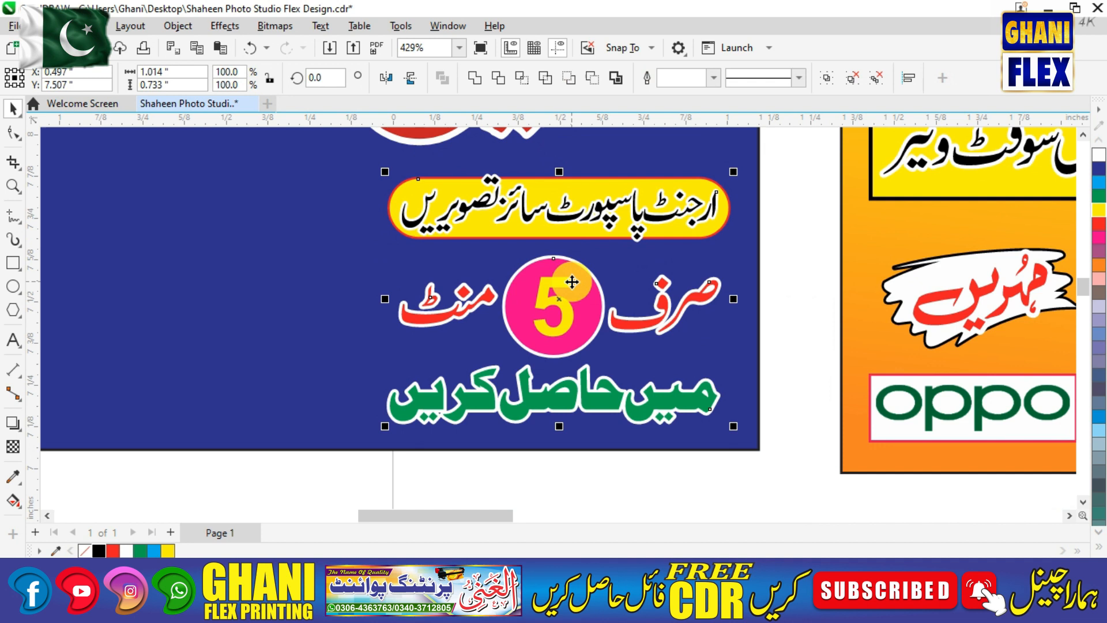
# Fine-tune the pill's position, group it with the offer text, and enlarge the group slightly.
pyautogui.click(763, 191)
pyautogui.moveTo(606, 202); pyautogui.dragTo(605, 213)
pyautogui.keyDown('shift'); pyautogui.click(602, 266); pyautogui.keyUp('shift')
pyautogui.click(736, 223)
pyautogui.moveTo(694, 223); pyautogui.dragTo(694, 217)
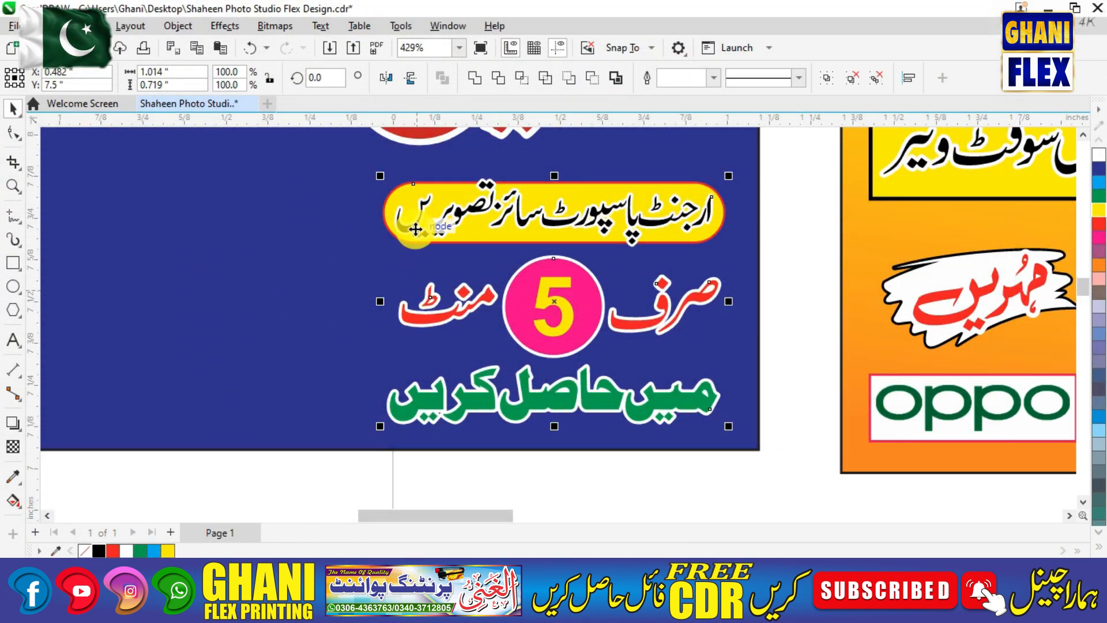
pyautogui.hotkey('ctrl', 'g')
pyautogui.moveTo(381, 175); pyautogui.dragTo(373, 163)
# Place the passport-photo sheet on the upper card's left and enlarge it to fit.
pyautogui.press('F4')
pyautogui.press('F2')
pyautogui.moveTo(249, 151); pyautogui.dragTo(575, 313)
pyautogui.moveTo(356, 259); pyautogui.dragTo(632, 261)
pyautogui.press('F2')
pyautogui.moveTo(540, 174); pyautogui.dragTo(783, 365)
pyautogui.click(653, 171)
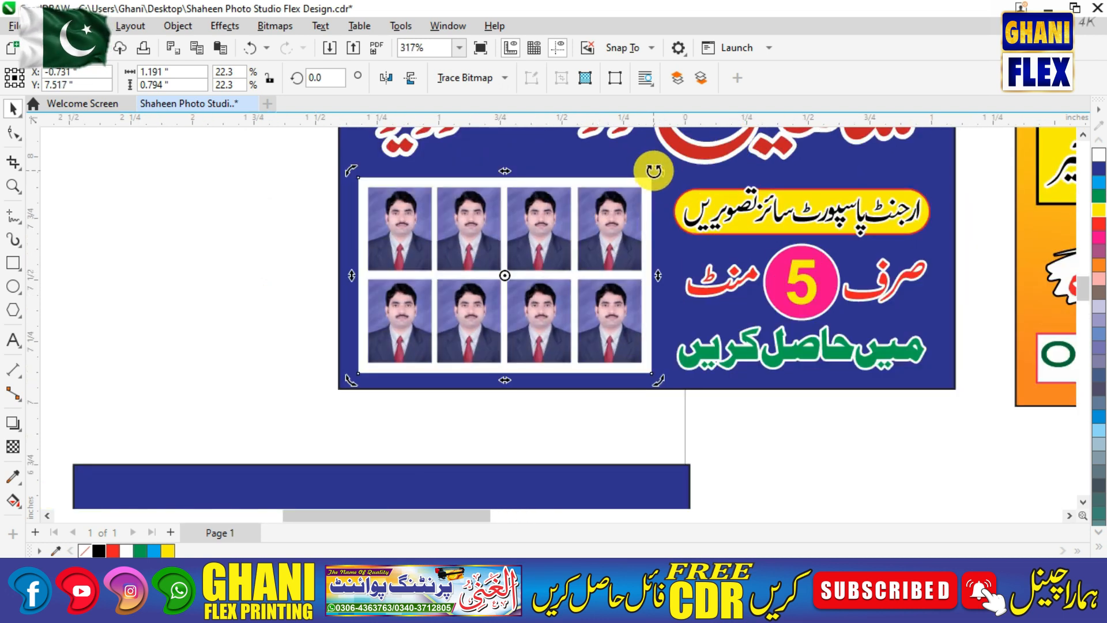
pyautogui.click(645, 187)
pyautogui.moveTo(656, 172); pyautogui.dragTo(658, 166)
# Zoom in to review the upper passport card, then back out to all designs.
pyautogui.press('F4')
pyautogui.click(438, 257)
pyautogui.press('F2')
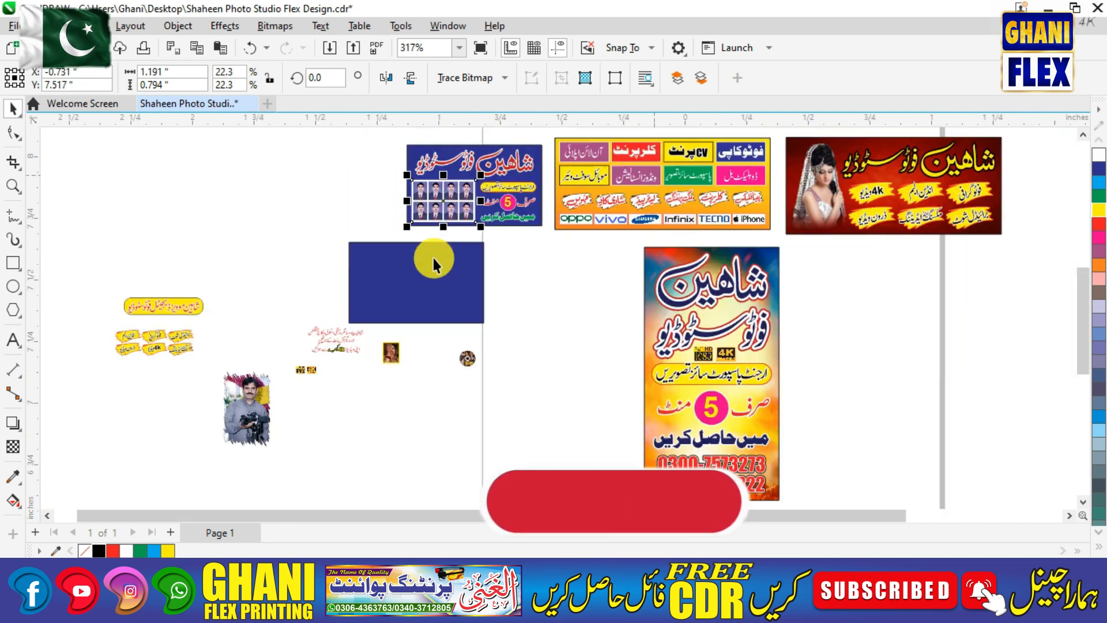
pyautogui.moveTo(381, 136); pyautogui.dragTo(599, 242)
pyautogui.press('F4')
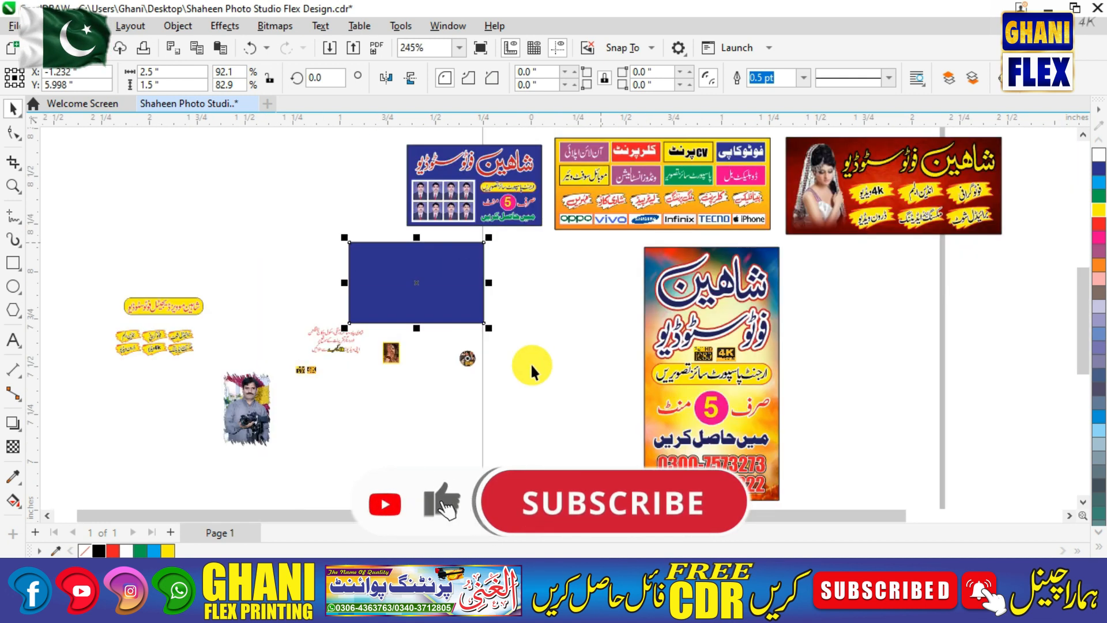
# Position the yellow studio title across the top of the lower blue card.
pyautogui.click(507, 376)
pyautogui.moveTo(192, 313); pyautogui.dragTo(476, 263)
pyautogui.moveTo(343, 227); pyautogui.dragTo(538, 341)
pyautogui.moveTo(593, 249)
pyautogui.mouseDown()
pyautogui.moveTo(566, 251)
pyautogui.moveTo(583, 240)
pyautogui.mouseUp()
pyautogui.click(684, 289)
pyautogui.press('F3')
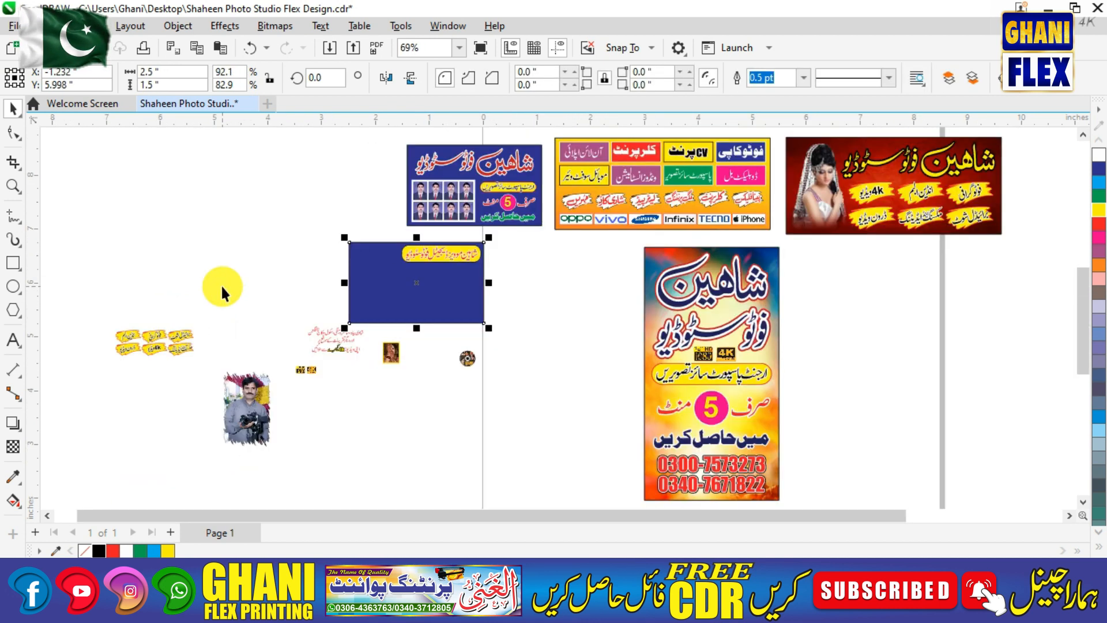
# Clip the photographer's photo into the left side of the blue card.
pyautogui.moveTo(224, 382); pyautogui.dragTo(373, 276)
pyautogui.press('z')
pyautogui.moveTo(299, 227); pyautogui.dragTo(461, 352)
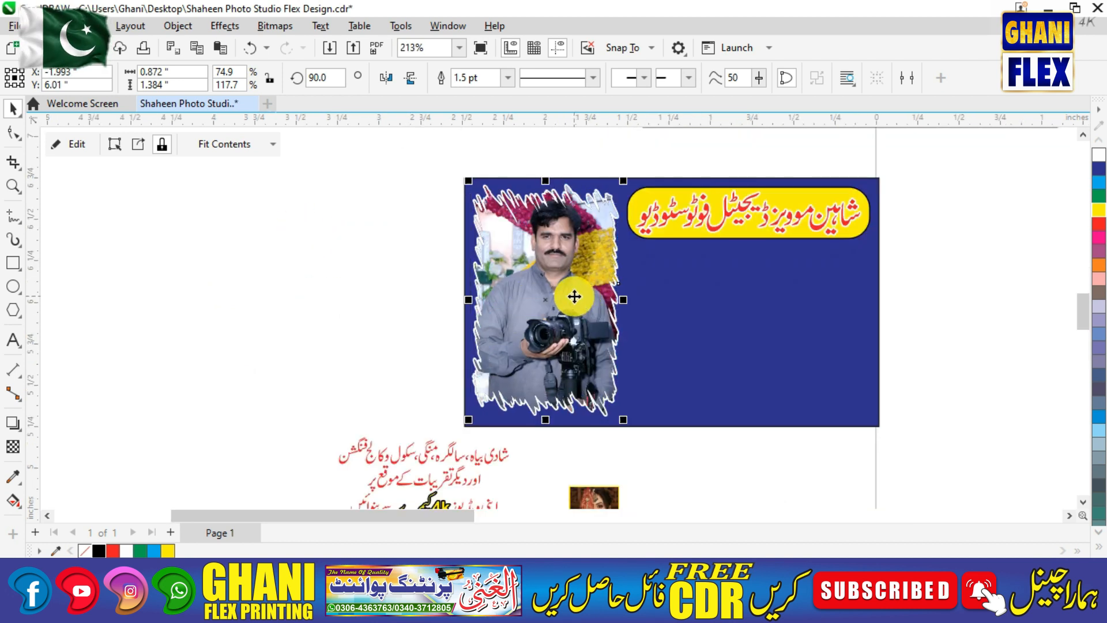
pyautogui.rightClick(575, 295)
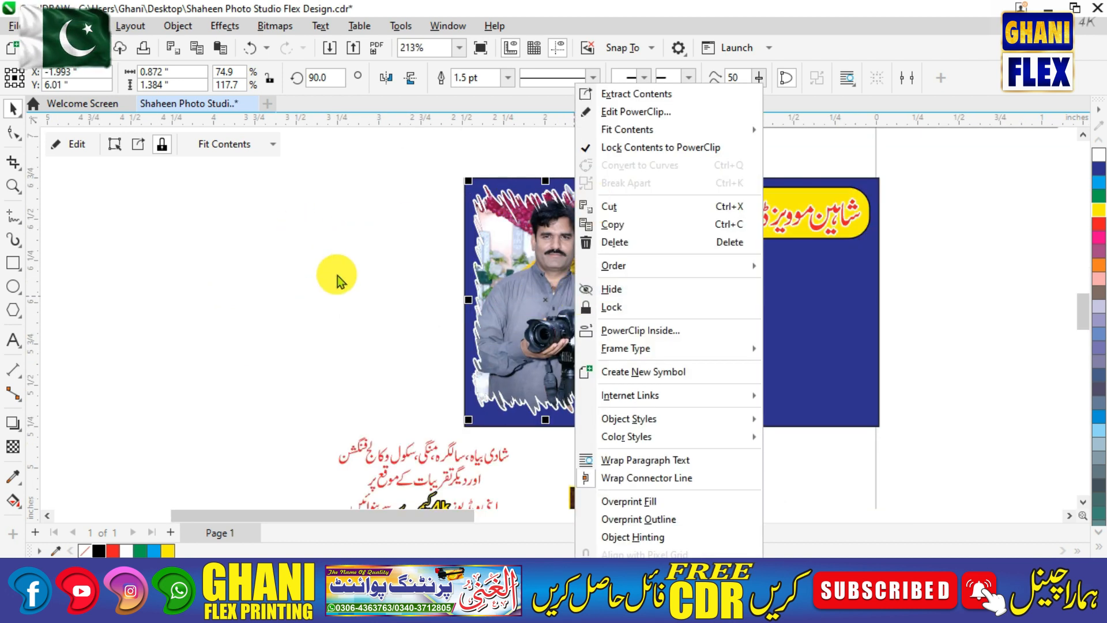
pyautogui.click(339, 304)
pyautogui.click(580, 279)
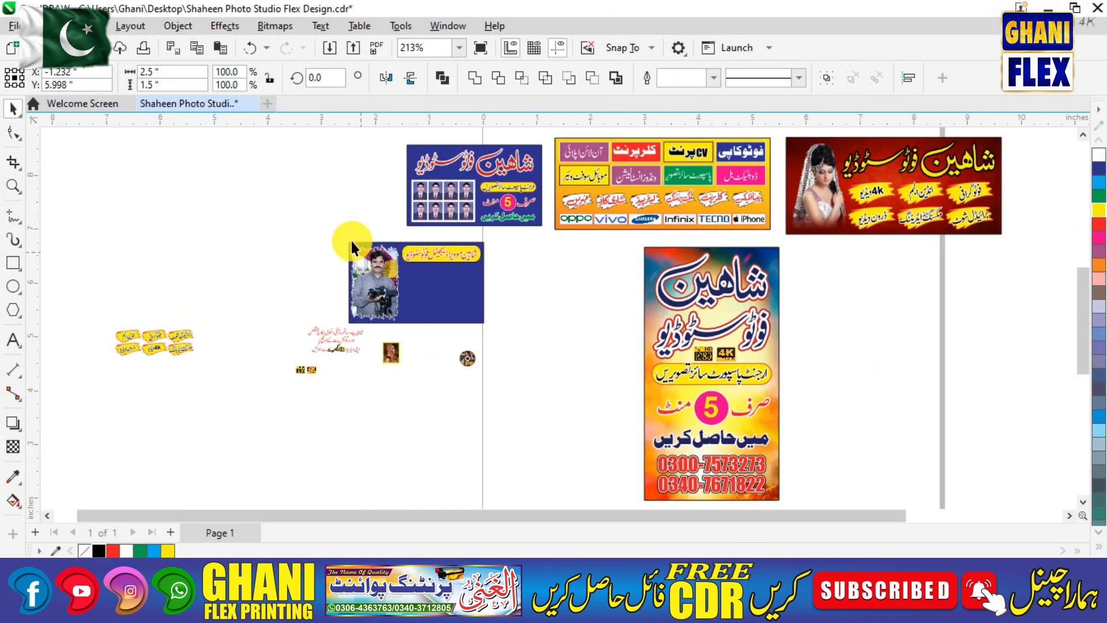
pyautogui.press('F2')
pyautogui.moveTo(113, 205); pyautogui.dragTo(594, 415)
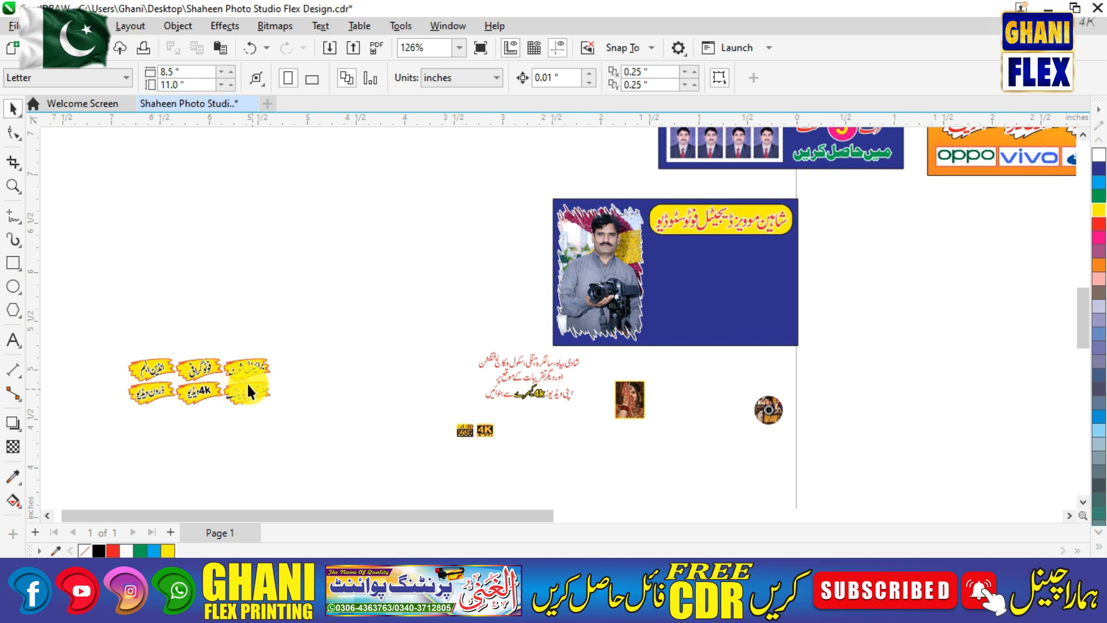
# Move the yellow service label group onto the blue card and centre it under the title.
pyautogui.click(239, 383)
pyautogui.moveTo(240, 383); pyautogui.dragTo(766, 263)
pyautogui.press('F2')
pyautogui.moveTo(574, 215); pyautogui.dragTo(879, 344)
pyautogui.keyDown('shift'); pyautogui.click(620, 178); pyautogui.keyUp('shift')
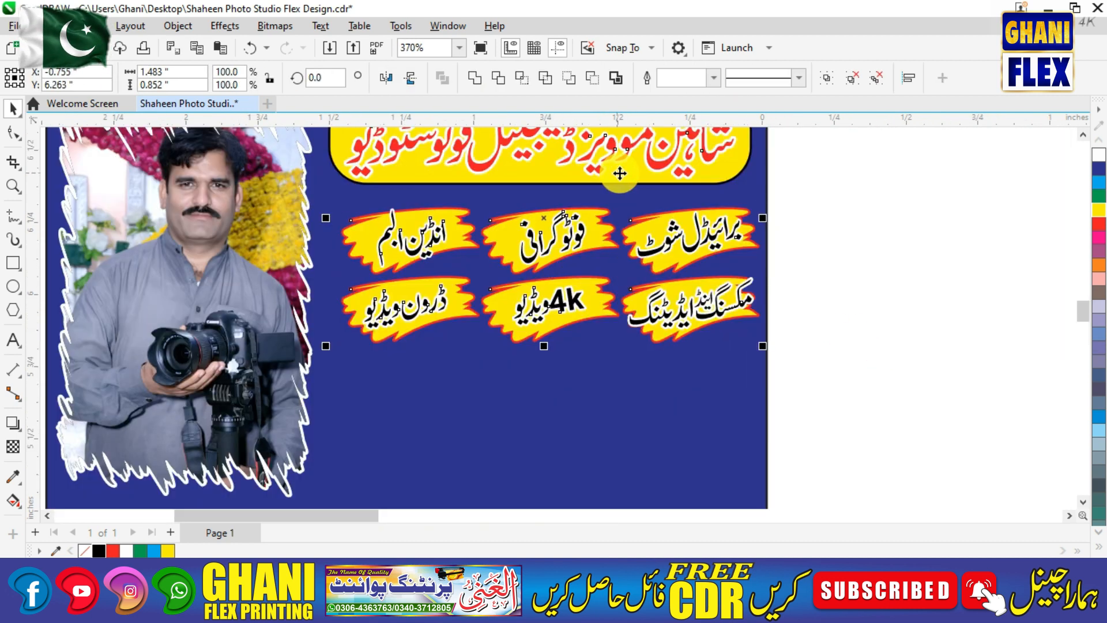
pyautogui.press('c')
pyautogui.click(942, 239)
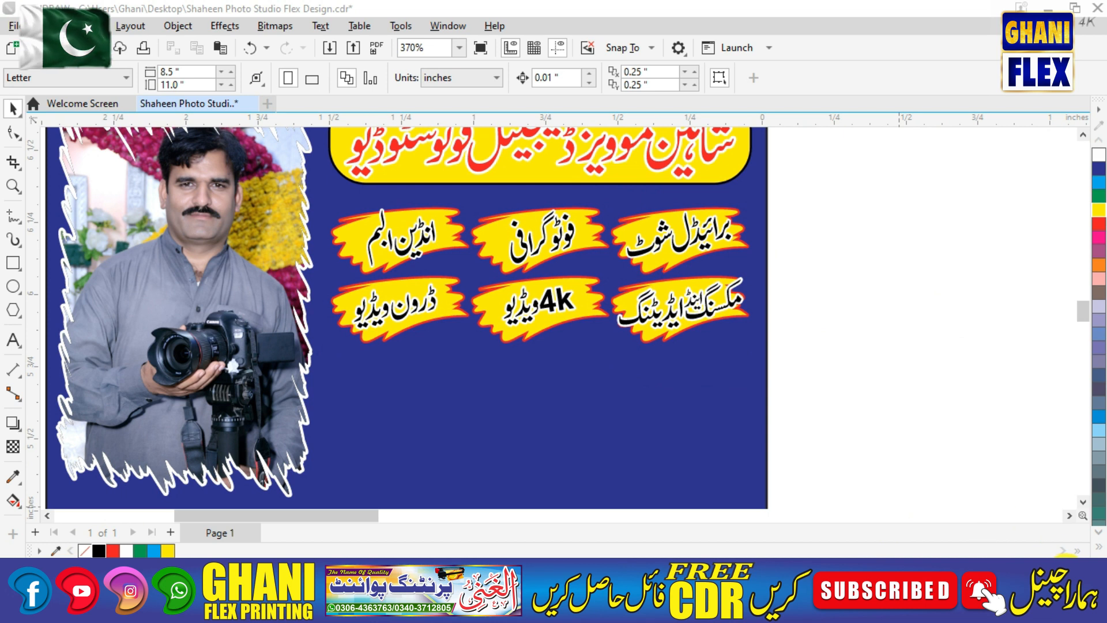
# Ungroup and delete the old labels from the card.
pyautogui.click(627, 257)
pyautogui.click(614, 76)
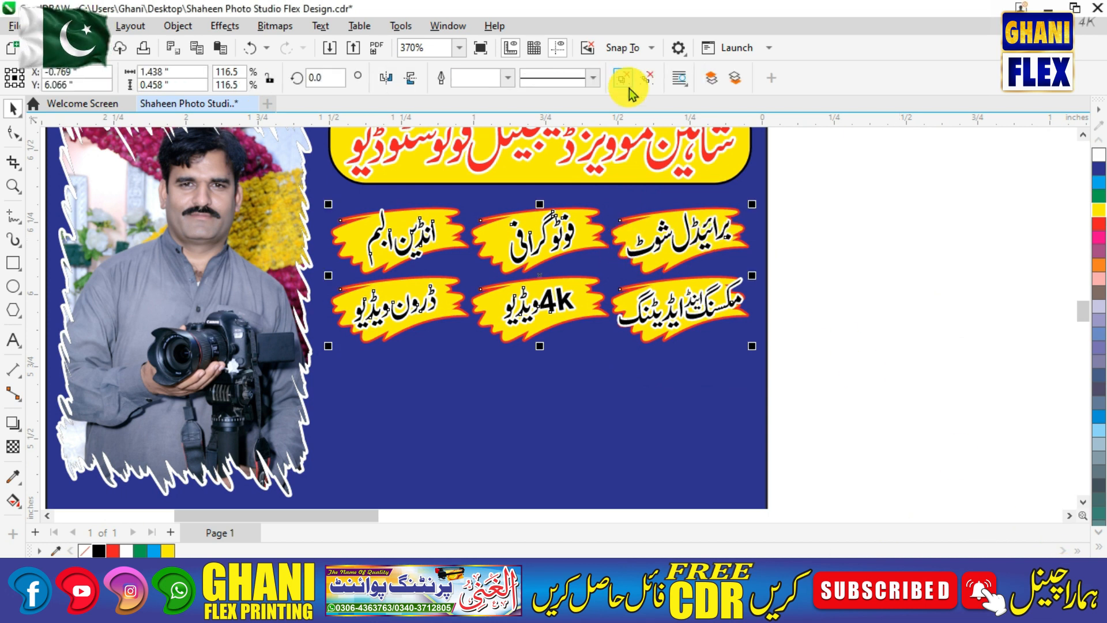
pyautogui.click(838, 275)
pyautogui.moveTo(821, 202); pyautogui.dragTo(311, 376)
pyautogui.moveTo(822, 203); pyautogui.dragTo(307, 373)
pyautogui.press('Delete')
# Copy the red banner's label group onto the card, shrunk to about 58%, at upper right.
pyautogui.press('F4')
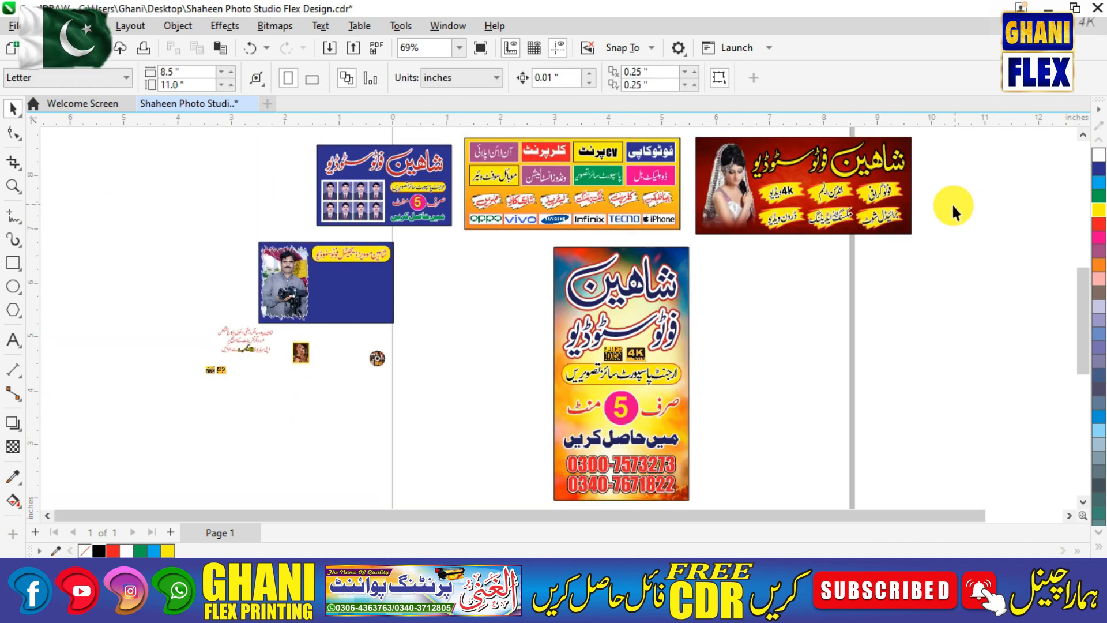
pyautogui.moveTo(898, 198); pyautogui.dragTo(732, 249)
pyautogui.moveTo(948, 173); pyautogui.dragTo(742, 263)
pyautogui.moveTo(786, 217); pyautogui.dragTo(437, 300)
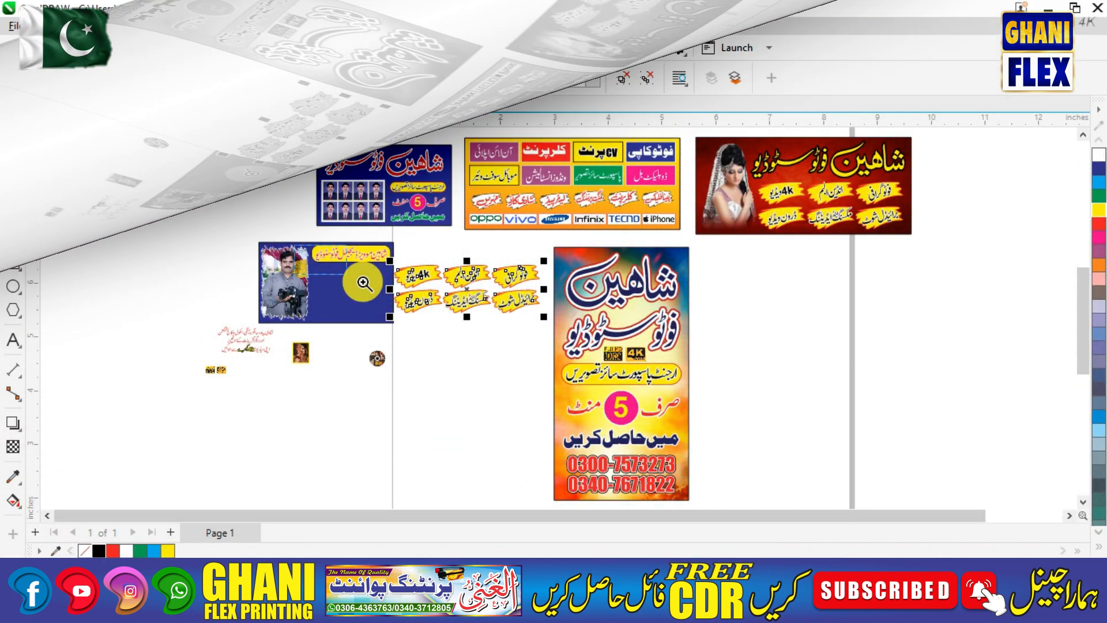
pyautogui.scroll(5, 415, 282)
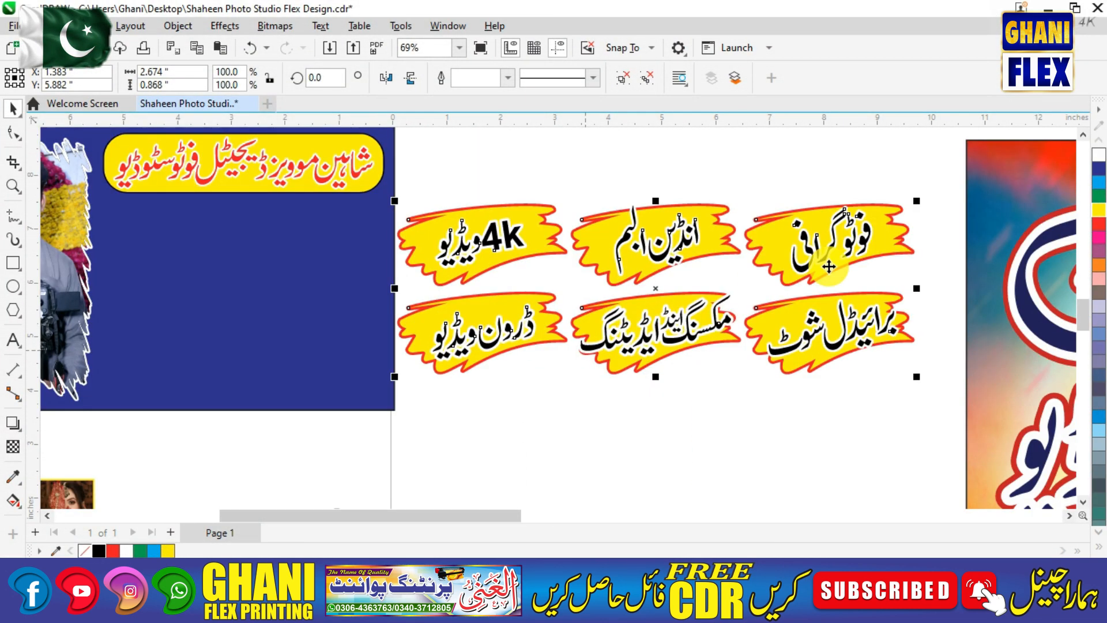
pyautogui.moveTo(472, 267); pyautogui.dragTo(435, 271)
pyautogui.click(529, 216)
pyautogui.click(490, 240)
pyautogui.moveTo(526, 213); pyautogui.dragTo(411, 250)
pyautogui.moveTo(359, 280); pyautogui.dragTo(354, 243)
# Resize the label group slightly and centre it beneath the heading.
pyautogui.press('F2')
pyautogui.moveTo(72, 140); pyautogui.dragTo(468, 361)
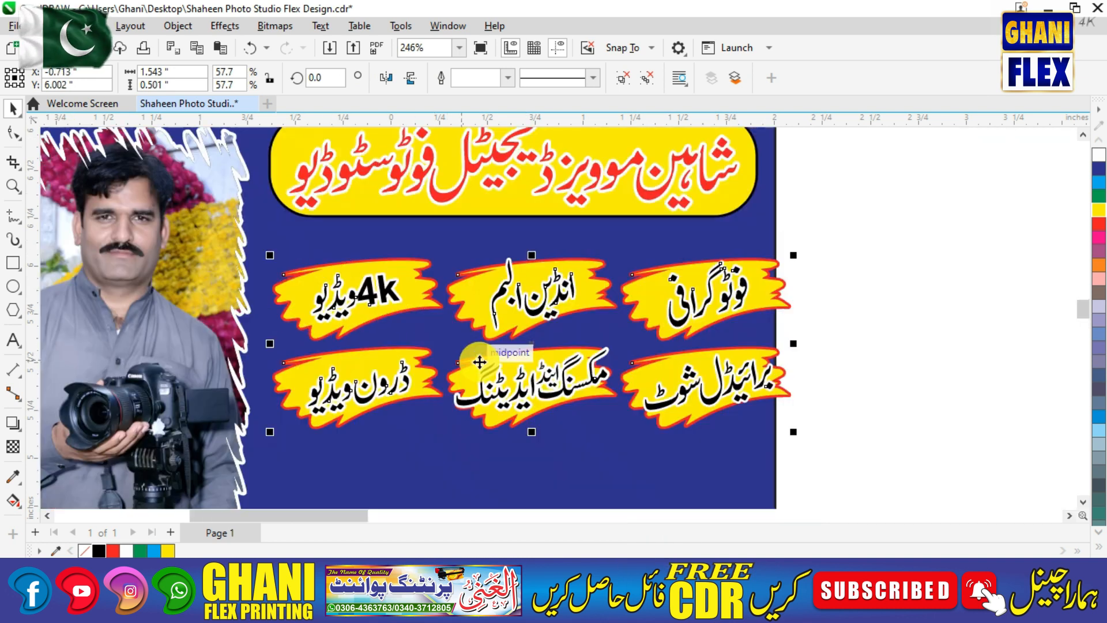
pyautogui.moveTo(793, 255); pyautogui.dragTo(747, 270)
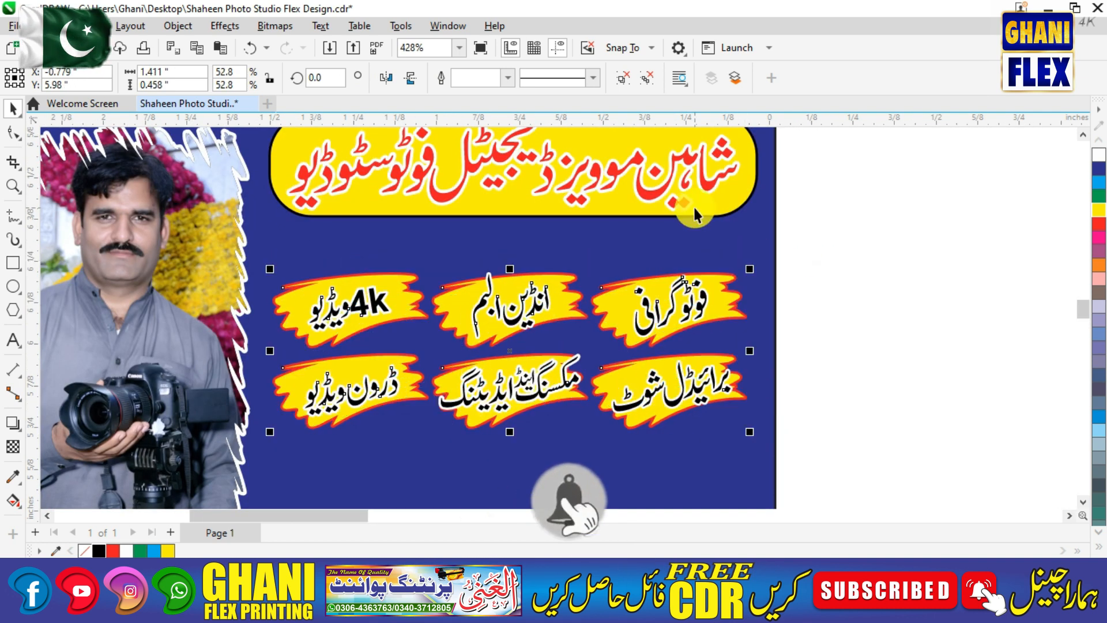
pyautogui.keyDown('shift'); pyautogui.click(687, 195); pyautogui.keyUp('shift')
pyautogui.press('c')
pyautogui.moveTo(661, 306); pyautogui.dragTo(652, 270)
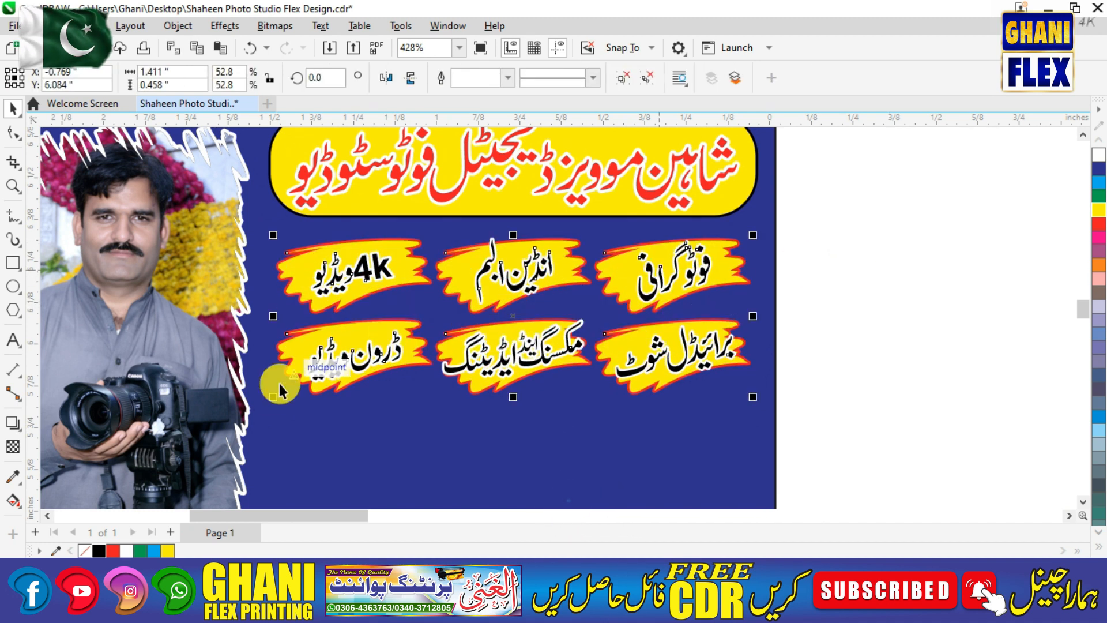
pyautogui.moveTo(270, 398); pyautogui.dragTo(263, 400)
pyautogui.keyDown('shift'); pyautogui.click(684, 204); pyautogui.keyUp('shift')
pyautogui.press('c')
pyautogui.click(902, 265)
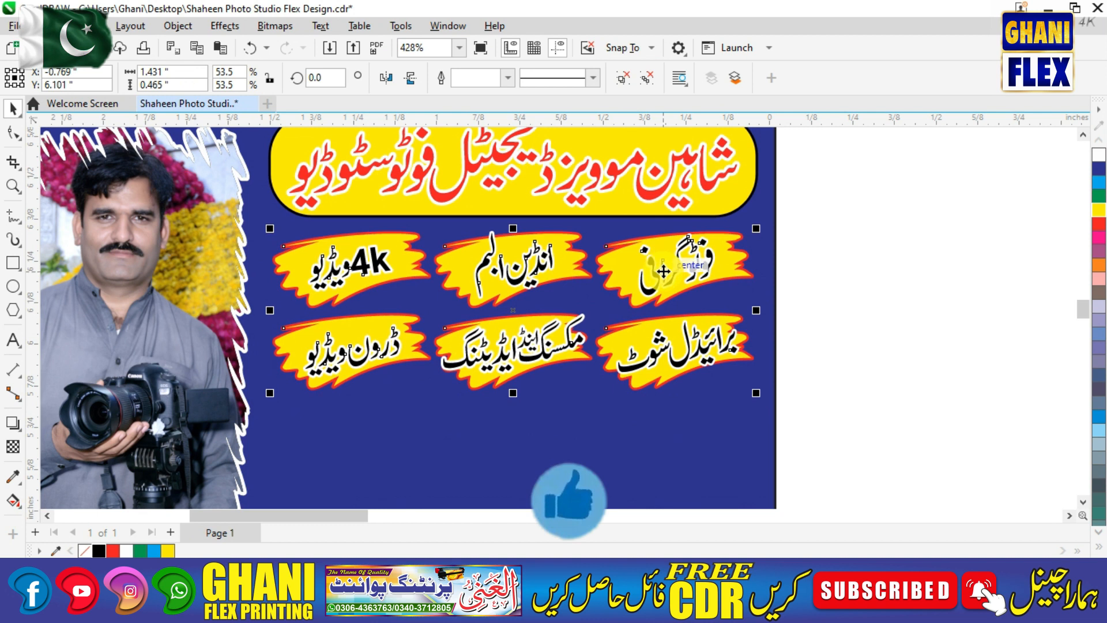
# Zoom in on the card and select the red Urdu text block.
pyautogui.press('Escape')
pyautogui.press('F4')
pyautogui.press('F2')
pyautogui.moveTo(156, 226); pyautogui.dragTo(435, 411)
pyautogui.click(449, 375)
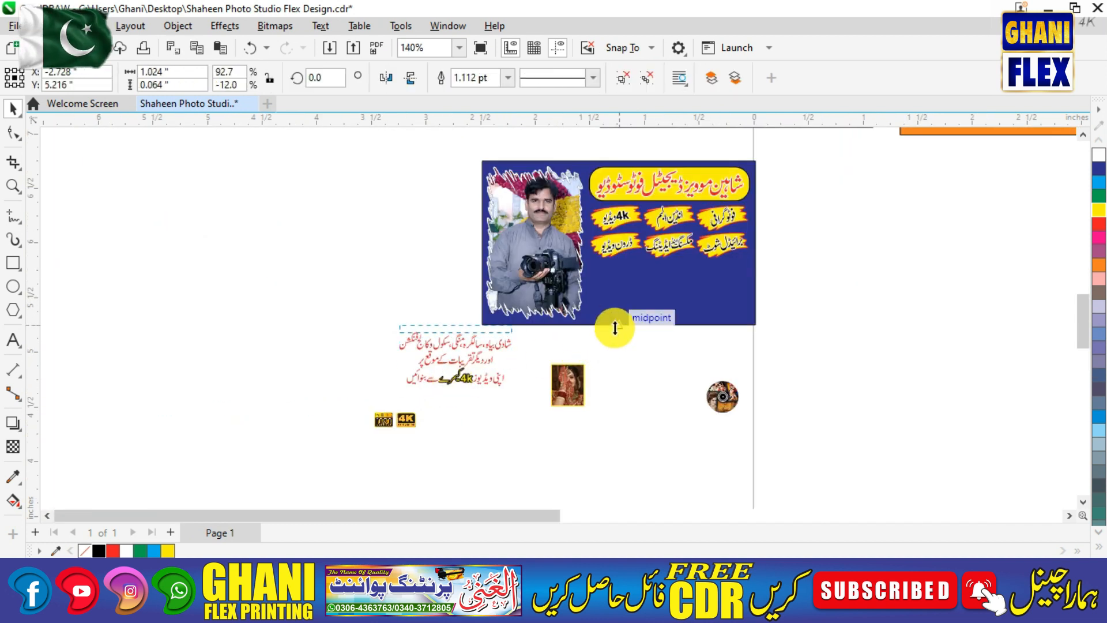
# Move the red Urdu text onto the blue card, centred horizontally, undoing an accidental squash.
pyautogui.moveTo(614, 327); pyautogui.dragTo(614, 327)
pyautogui.hotkey('ctrl', 'z')
pyautogui.moveTo(470, 359); pyautogui.dragTo(681, 287)
pyautogui.press('F2')
pyautogui.moveTo(551, 215); pyautogui.dragTo(784, 339)
pyautogui.keyDown('shift'); pyautogui.click(804, 344); pyautogui.keyUp('shift')
pyautogui.press('c')
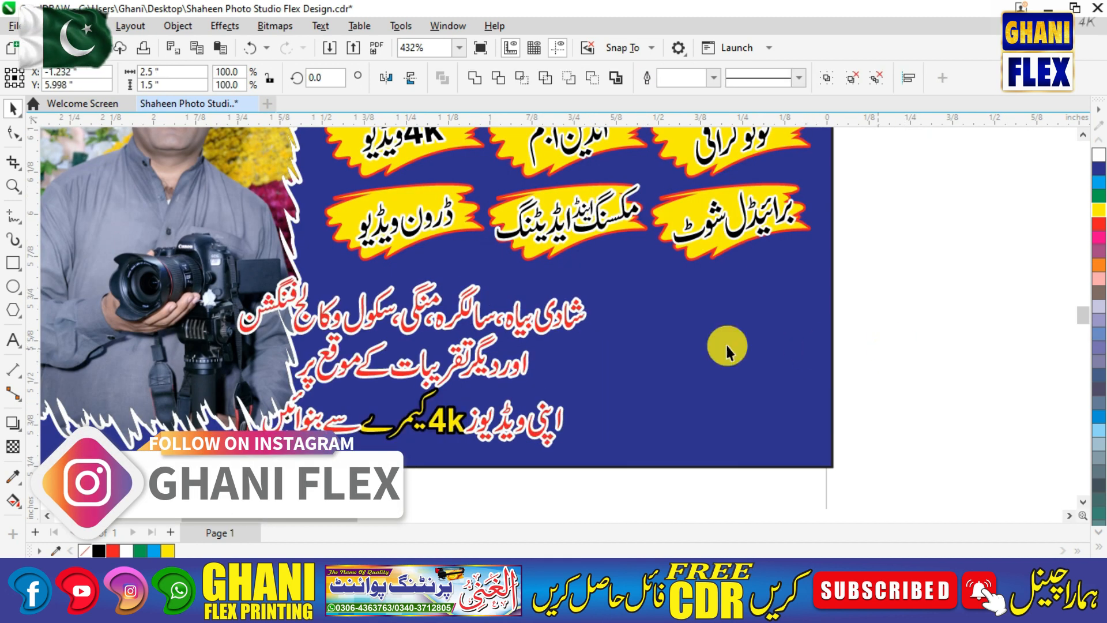
# Centre the red text under the yellow label group, then zoom to the card and loose photos.
pyautogui.click(562, 318)
pyautogui.keyDown('shift'); pyautogui.click(576, 218); pyautogui.keyUp('shift')
pyautogui.press('c')
pyautogui.click(898, 336)
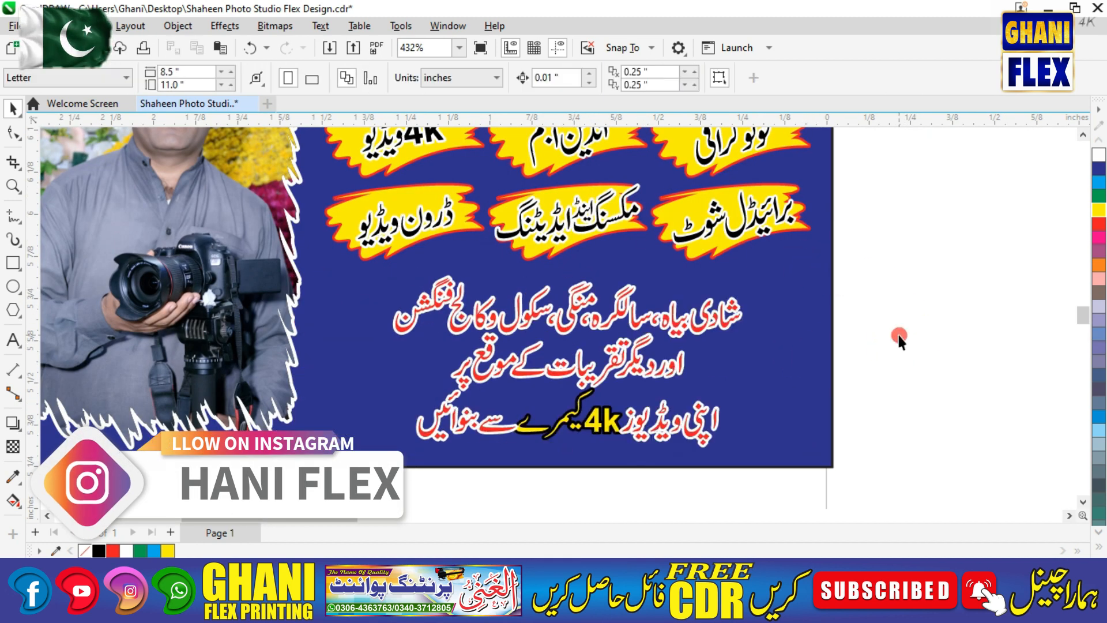
pyautogui.click(715, 326)
pyautogui.click(775, 330)
pyautogui.press('F4')
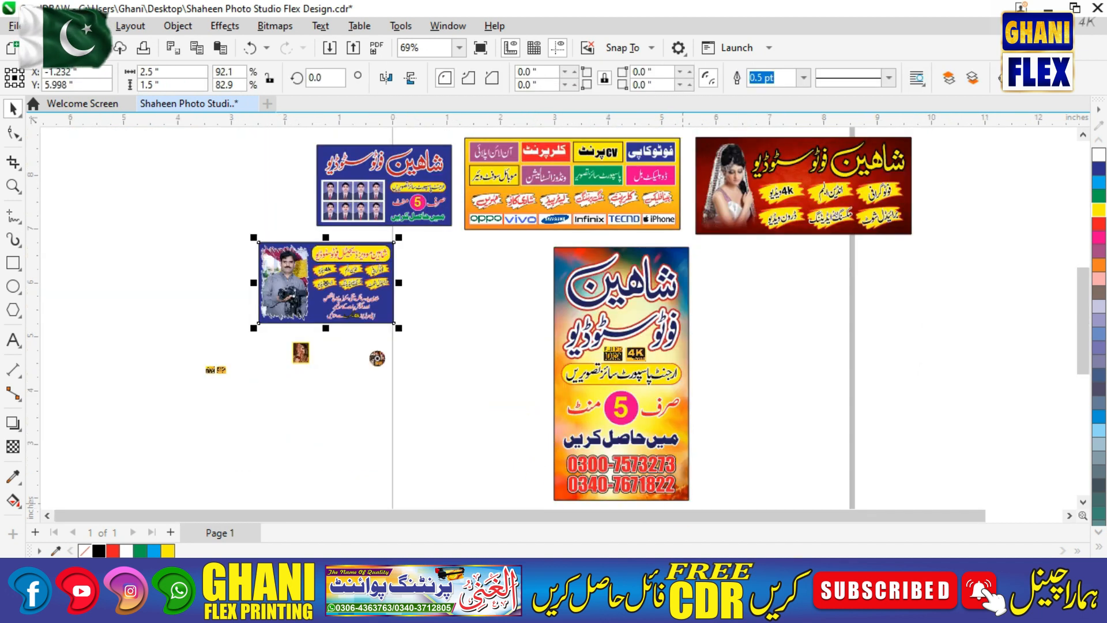
pyautogui.click(463, 231)
pyautogui.press('z')
pyautogui.moveTo(186, 198); pyautogui.dragTo(357, 330)
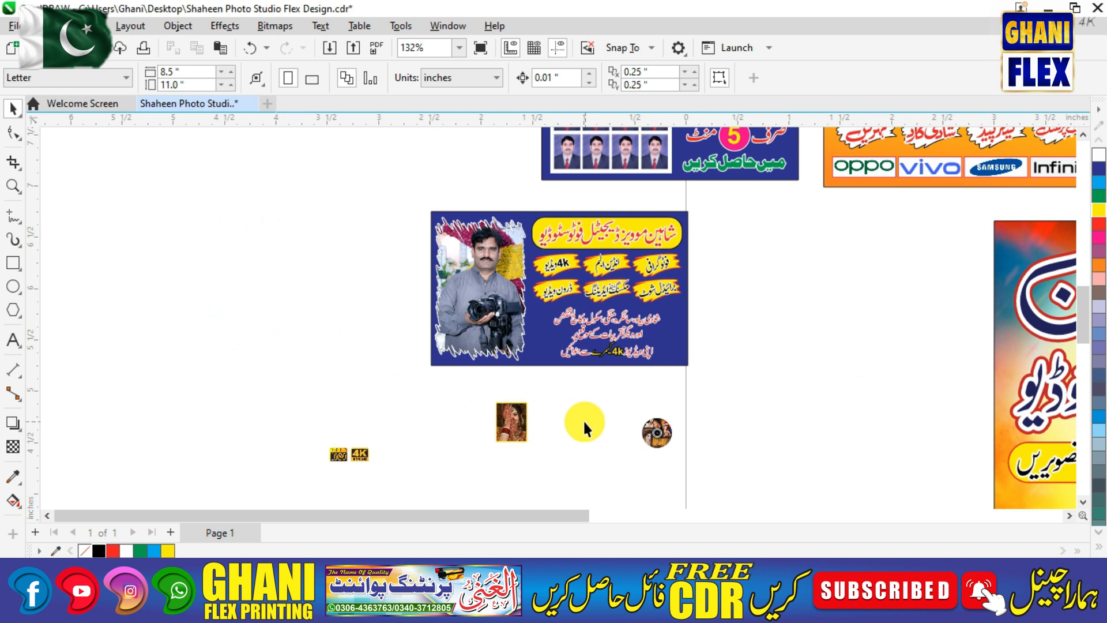
# Place the bride photo on the blue photographer card and enlarge it slightly.
pyautogui.moveTo(503, 424); pyautogui.dragTo(516, 334)
pyautogui.press('F2')
pyautogui.moveTo(478, 266); pyautogui.dragTo(549, 382)
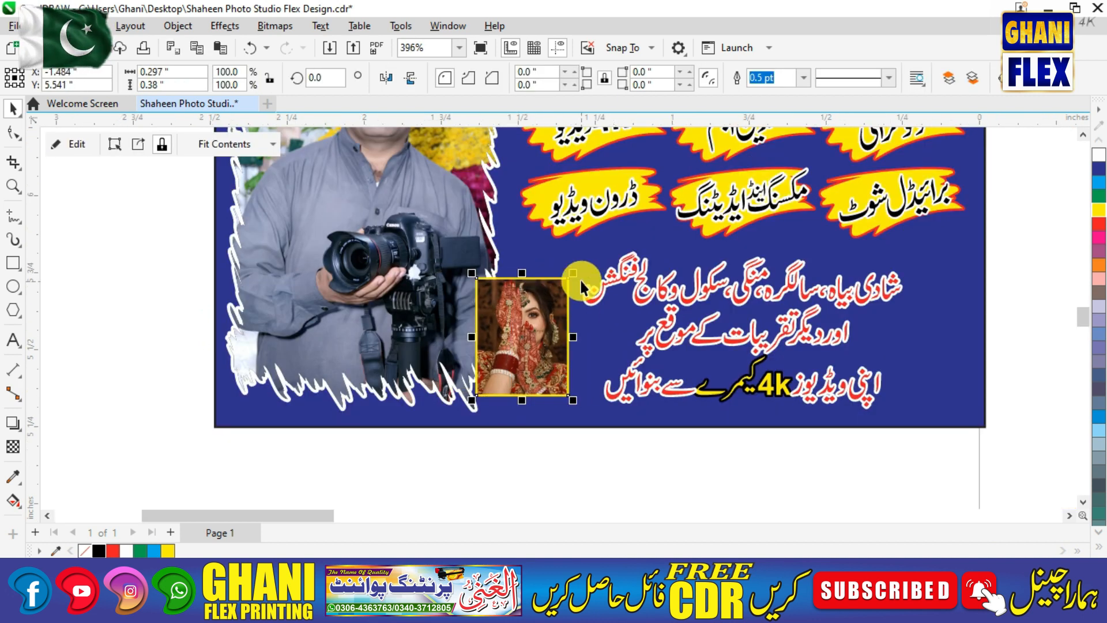
pyautogui.moveTo(574, 272)
pyautogui.mouseDown()
pyautogui.moveTo(575, 259)
pyautogui.moveTo(576, 269)
pyautogui.mouseUp()
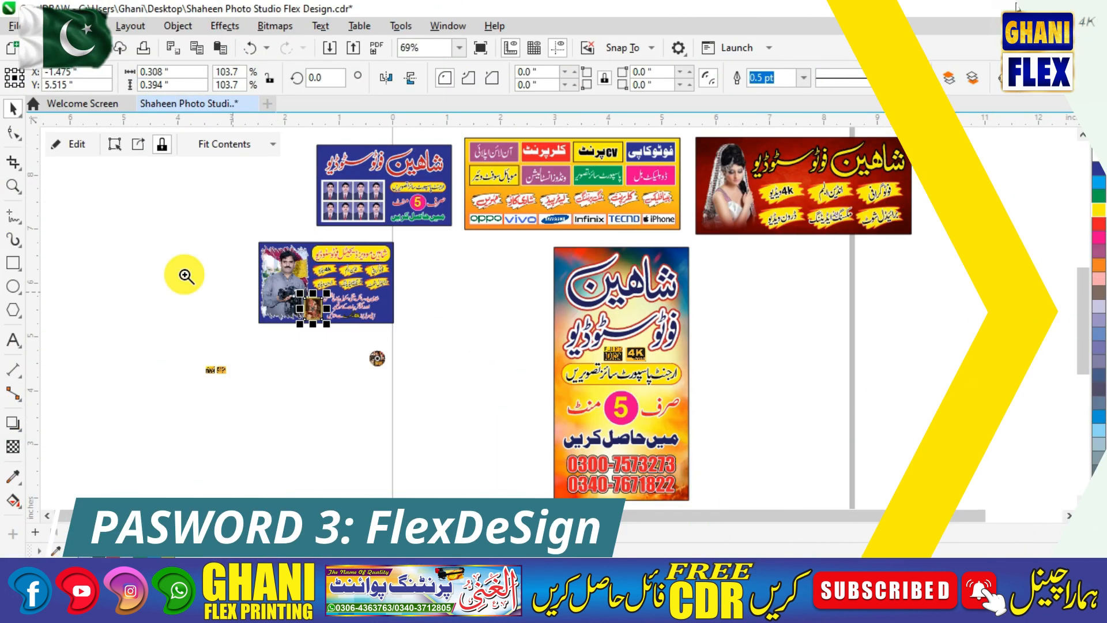
pyautogui.moveTo(452, 394); pyautogui.dragTo(451, 394)
# Move the round wedding photo onto the card beside the bride photo.
pyautogui.moveTo(727, 407); pyautogui.dragTo(735, 261)
pyautogui.press('z')
pyautogui.moveTo(630, 194); pyautogui.dragTo(828, 338)
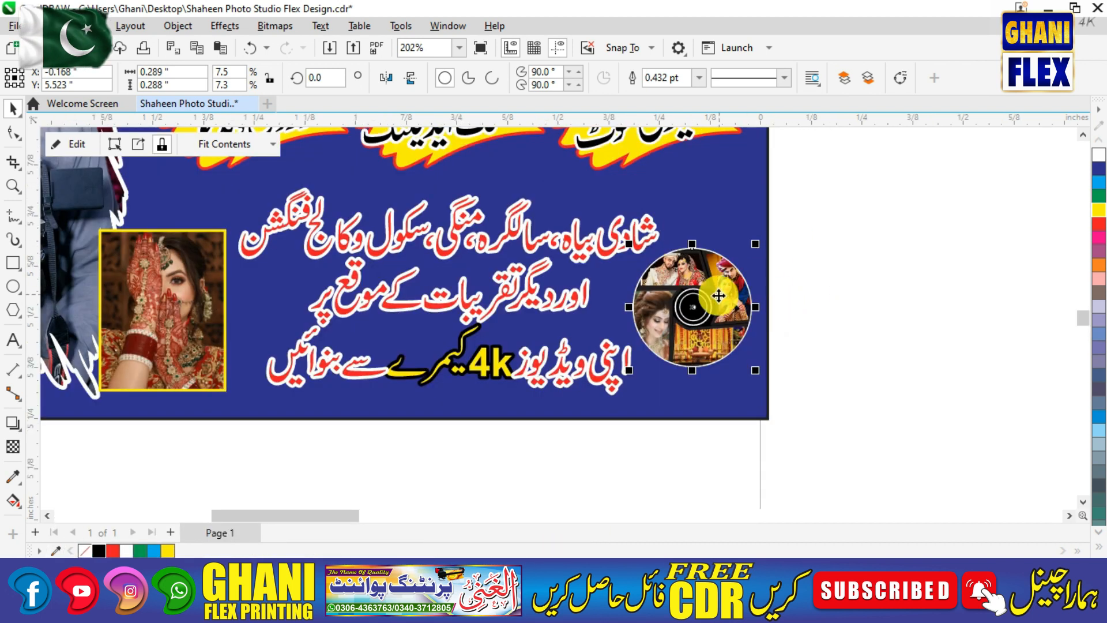
pyautogui.click(808, 285)
pyautogui.press('F4')
# Place the Full HD 1080 and 4K badges over the round wedding photo.
pyautogui.press('F2')
pyautogui.moveTo(157, 214); pyautogui.dragTo(476, 383)
pyautogui.moveTo(333, 483); pyautogui.dragTo(478, 263)
pyautogui.moveTo(431, 185); pyautogui.dragTo(605, 314)
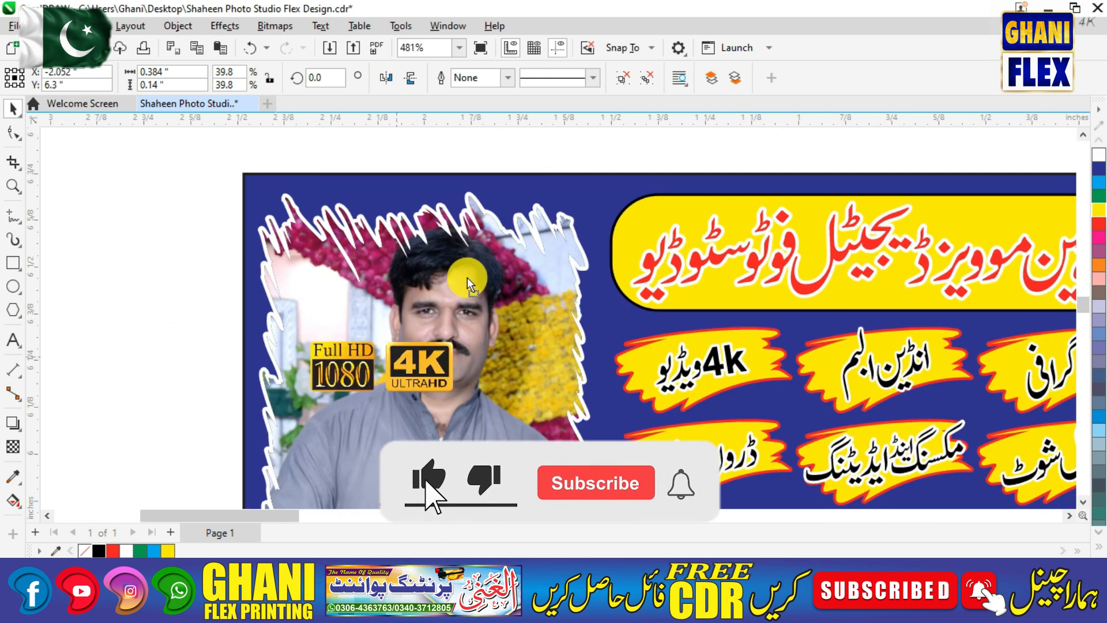
pyautogui.moveTo(547, 205); pyautogui.dragTo(559, 205)
pyautogui.click(249, 217)
pyautogui.press('F4')
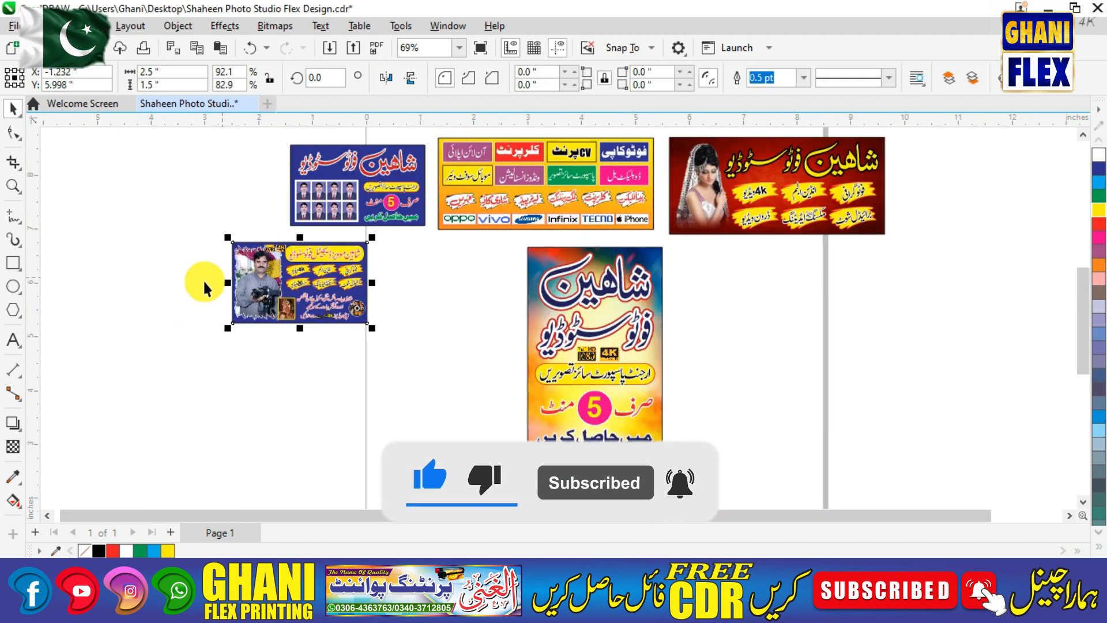
pyautogui.click(172, 316)
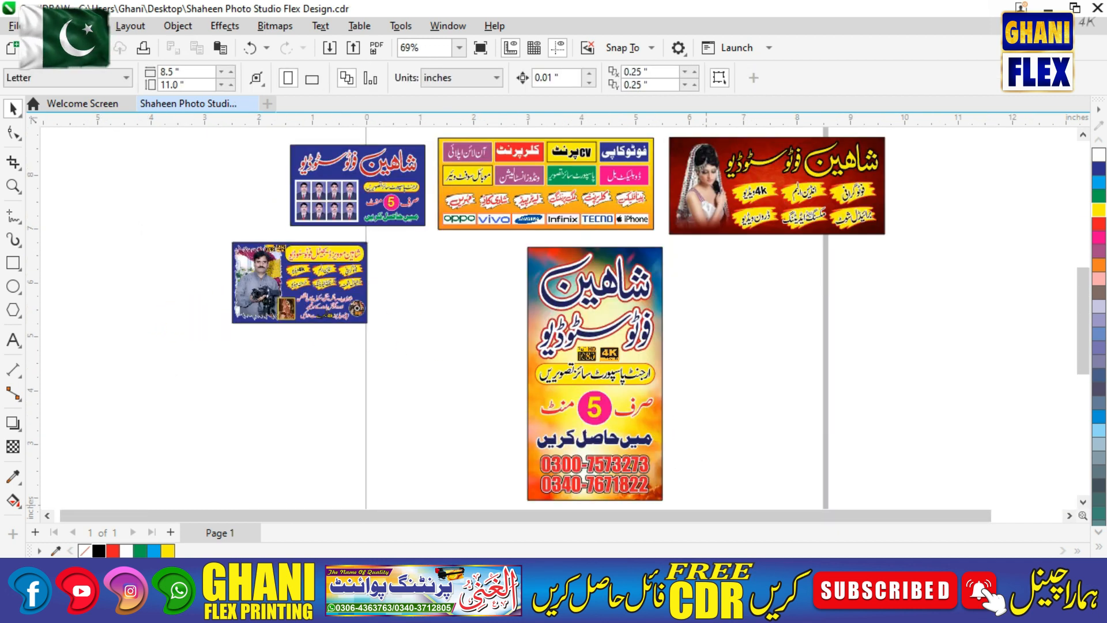